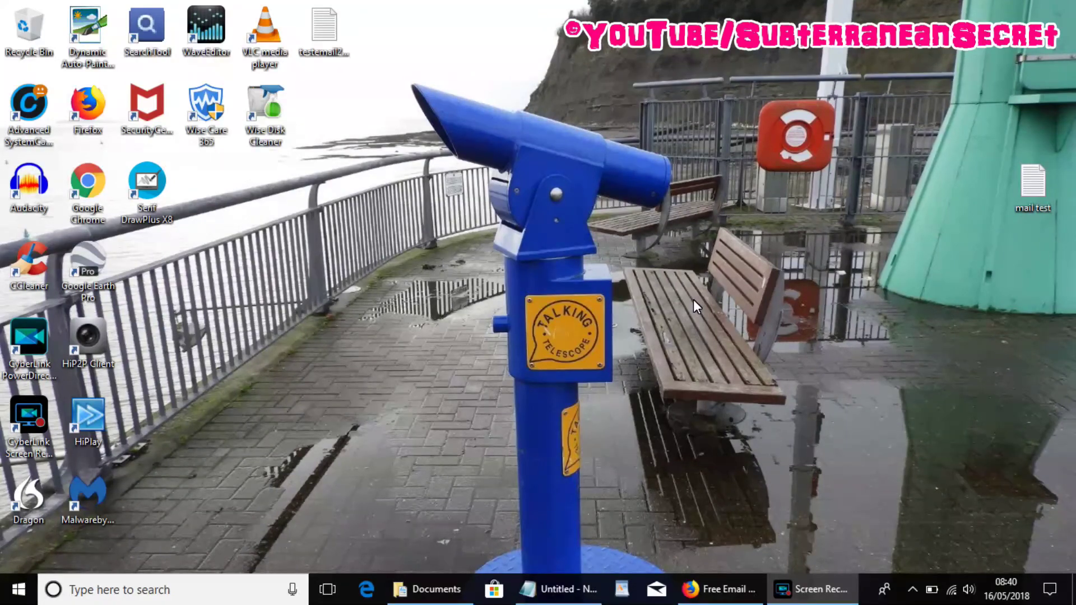
Bring the GMX page forward and open More > E-mail Settings > POP3 & IMAP.
{"action": "left_click", "coordinate": [710, 593]}
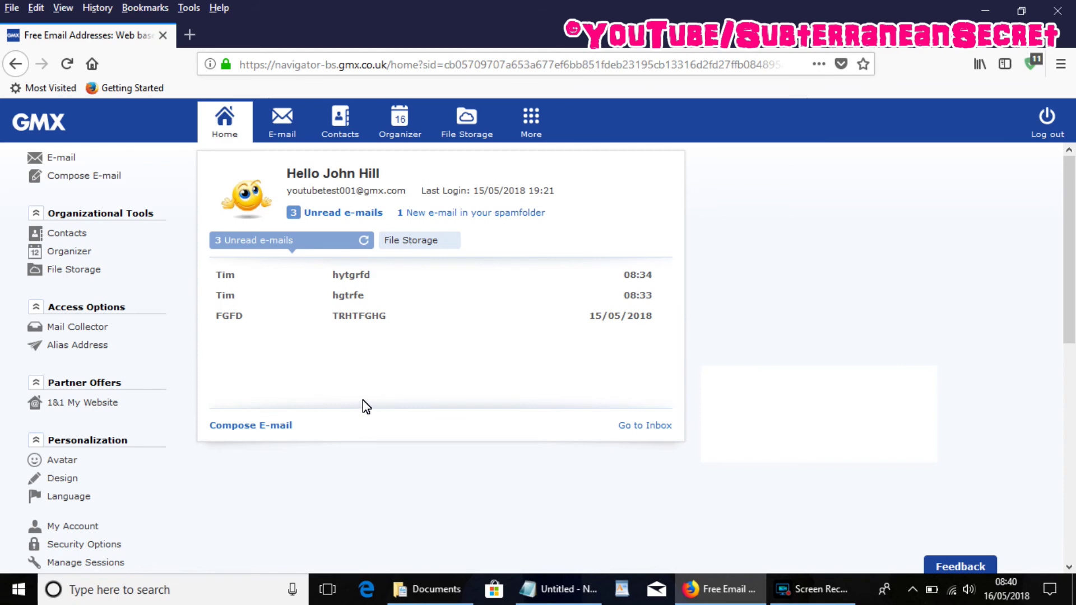
{"action": "left_click", "coordinate": [531, 135]}
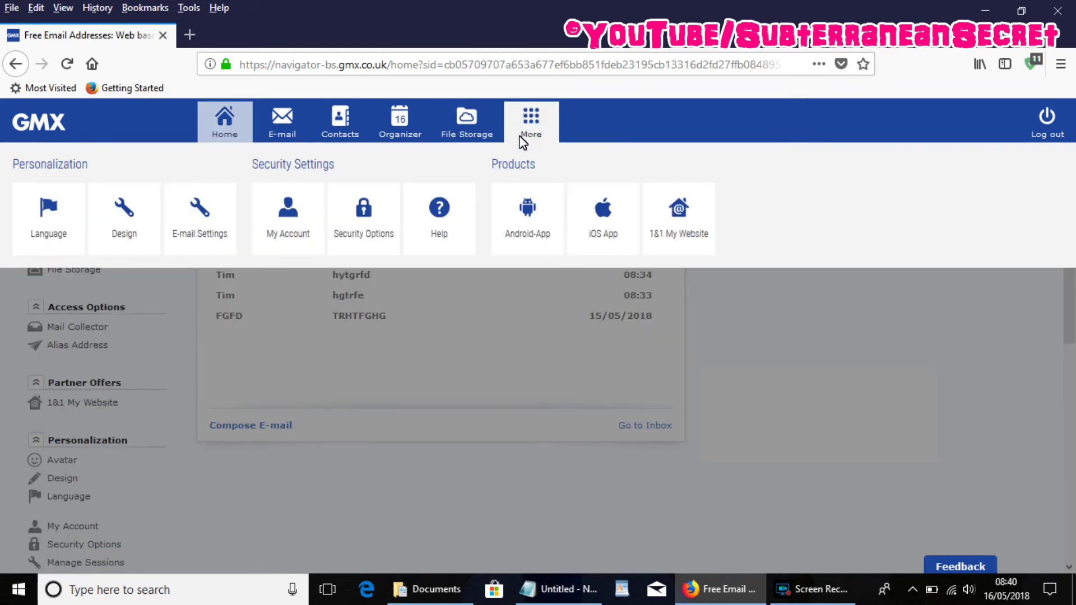
{"action": "left_click", "coordinate": [204, 222]}
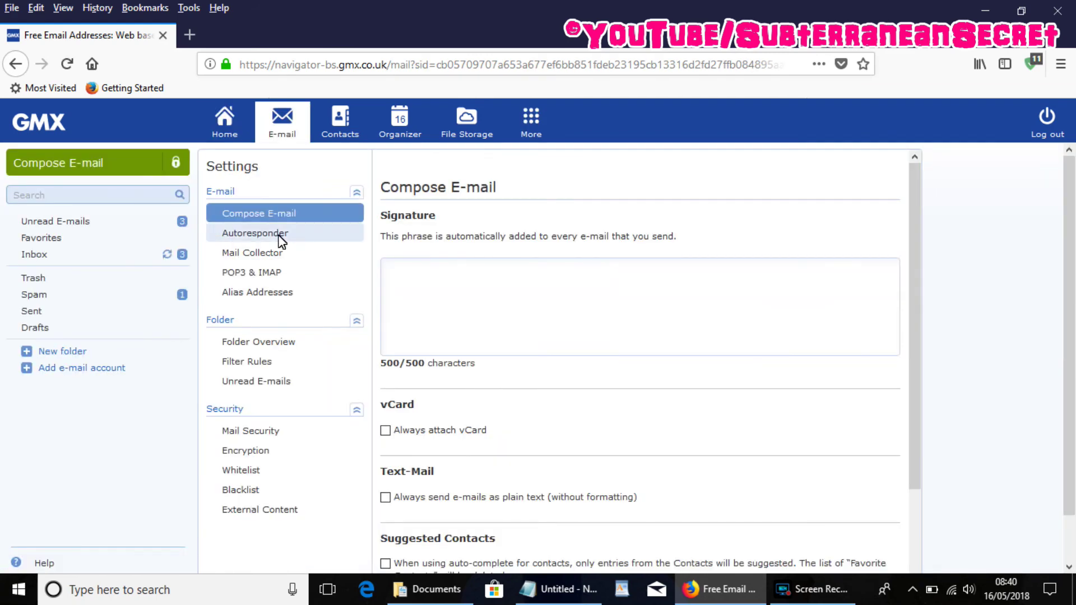
{"action": "left_click", "coordinate": [268, 272]}
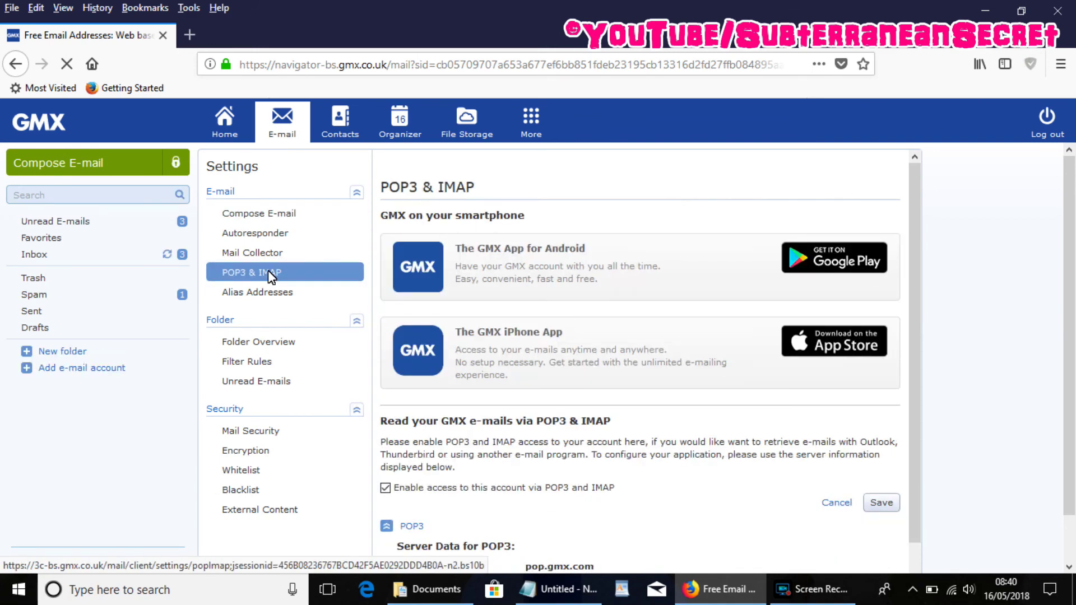
Leave 'Enable access to this account via POP3 and IMAP' ticked, then close Firefox.
{"action": "scroll", "coordinate": [1070, 314], "scroll_direction": "down", "scroll_amount": 2}
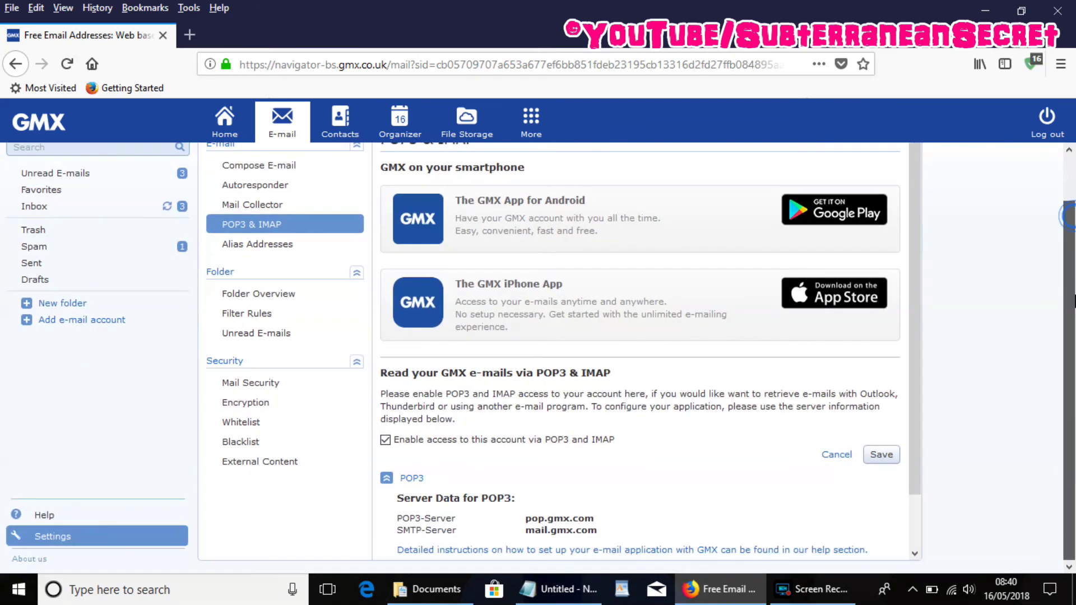
{"action": "left_click", "coordinate": [385, 441]}
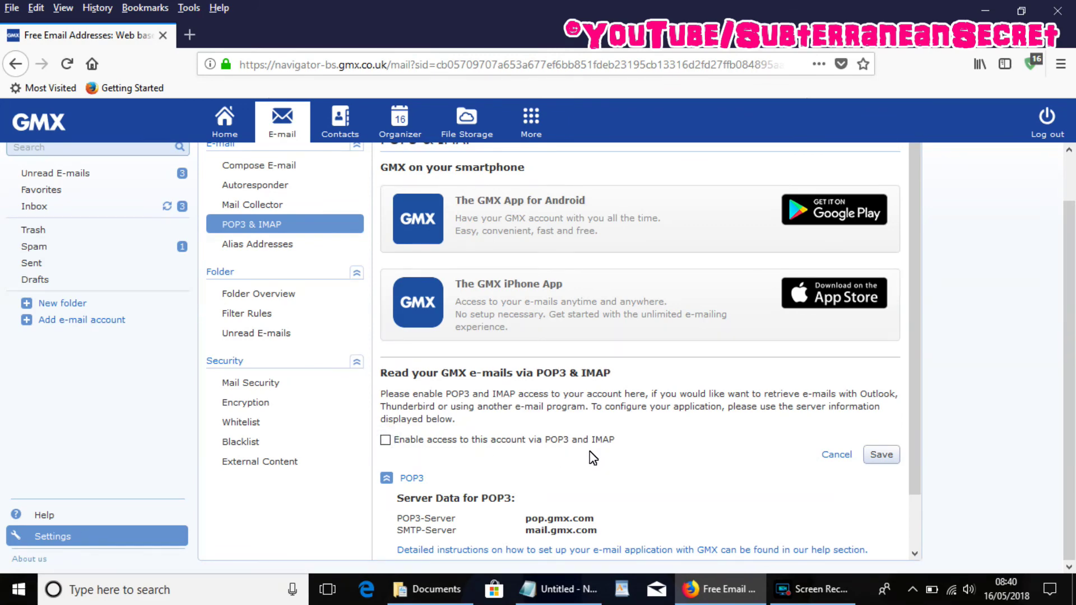
{"action": "left_click", "coordinate": [387, 441]}
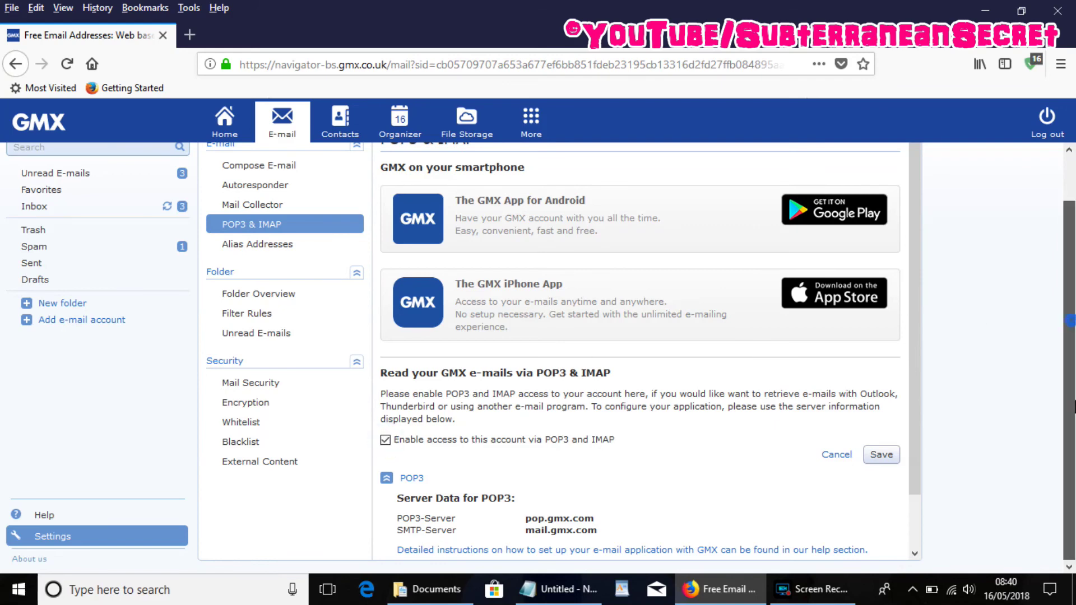
{"action": "scroll", "coordinate": [1073, 252], "scroll_direction": "up", "scroll_amount": 2}
{"action": "scroll", "coordinate": [1074, 252], "scroll_direction": "down", "scroll_amount": 2}
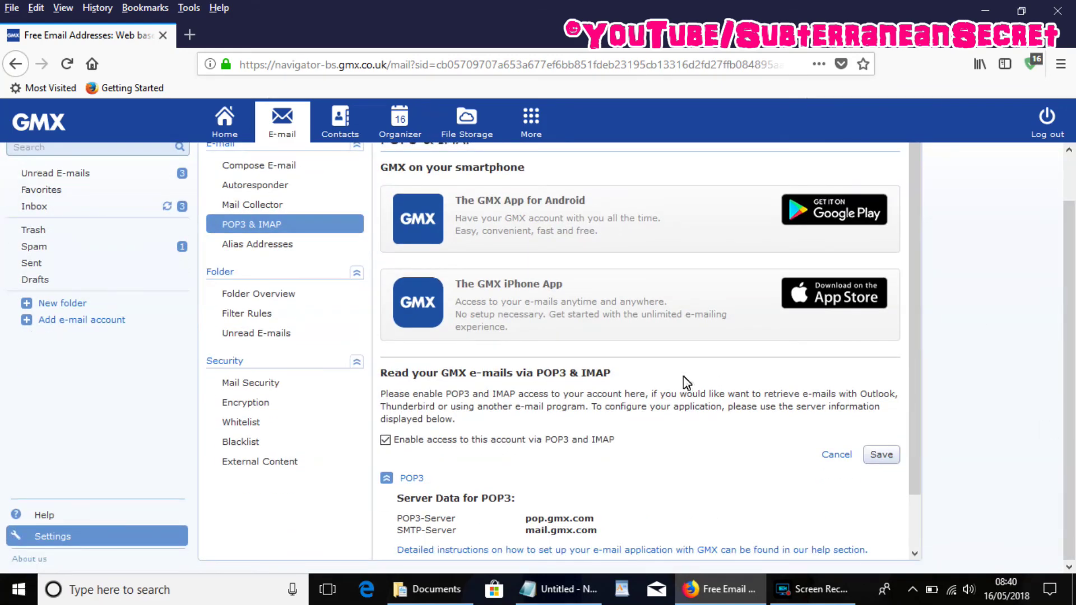
{"action": "left_click", "coordinate": [1062, 11]}
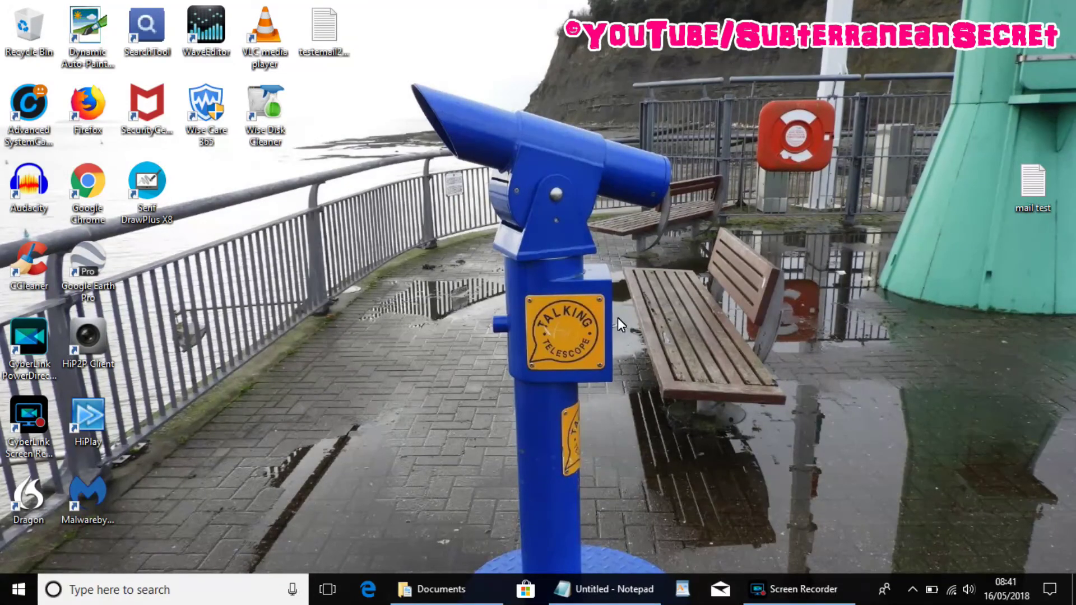
Scroll the Start menu's app list down to the Mail app.
{"action": "left_click", "coordinate": [20, 599]}
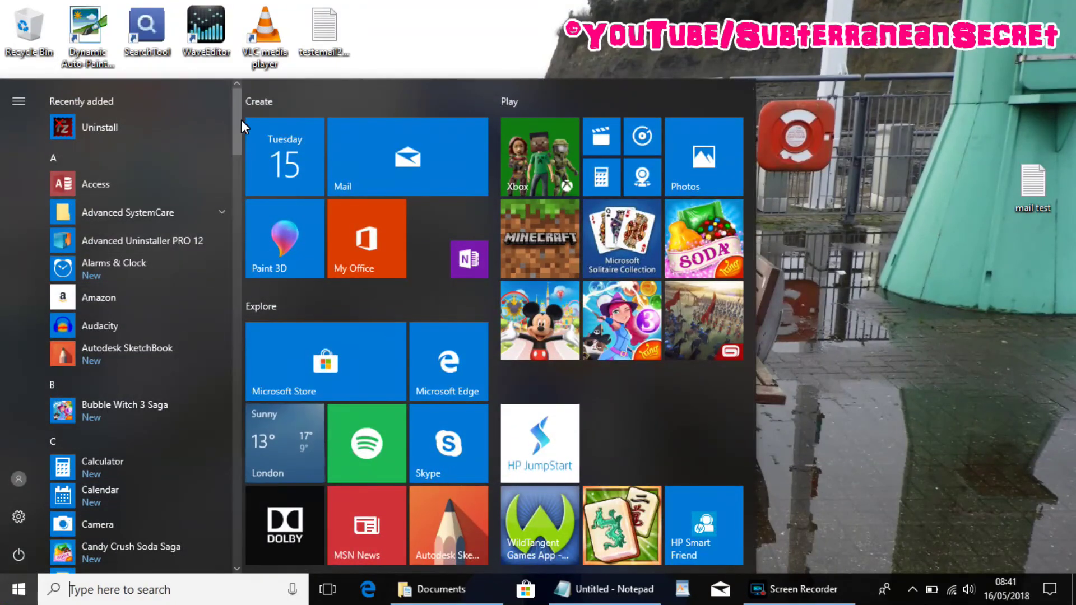
{"action": "left_click_drag", "start_coordinate": [241, 120], "coordinate": [250, 315]}
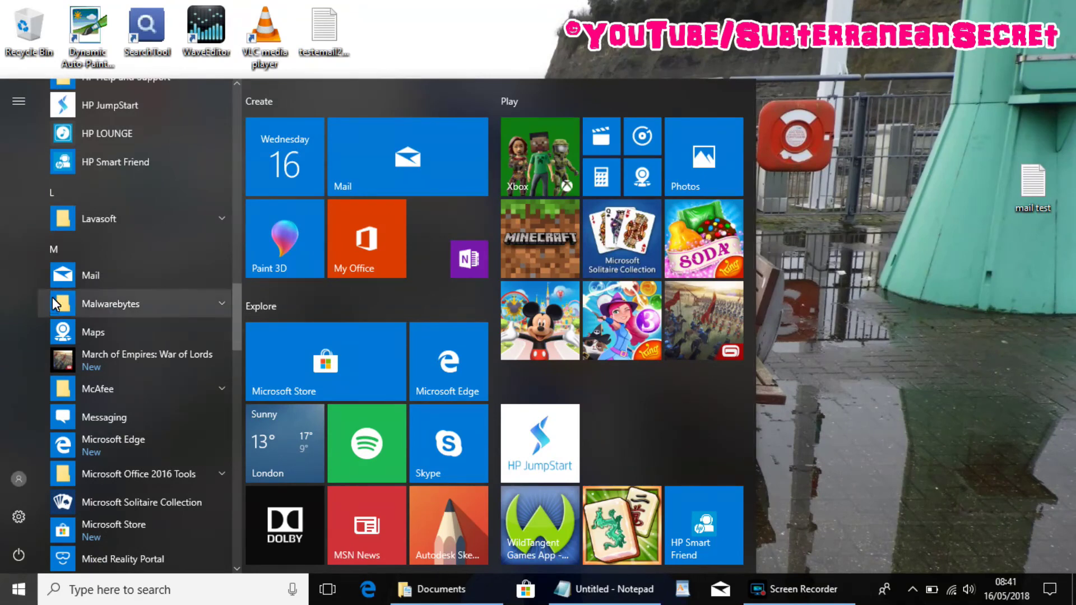
{"action": "right_click", "coordinate": [76, 273]}
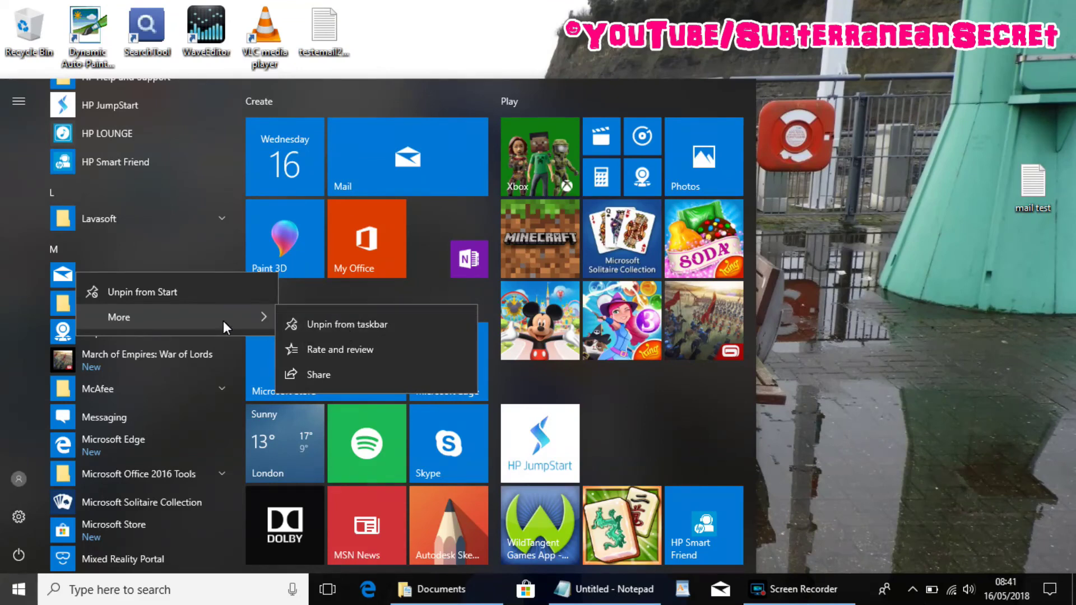
{"action": "left_click", "coordinate": [65, 278]}
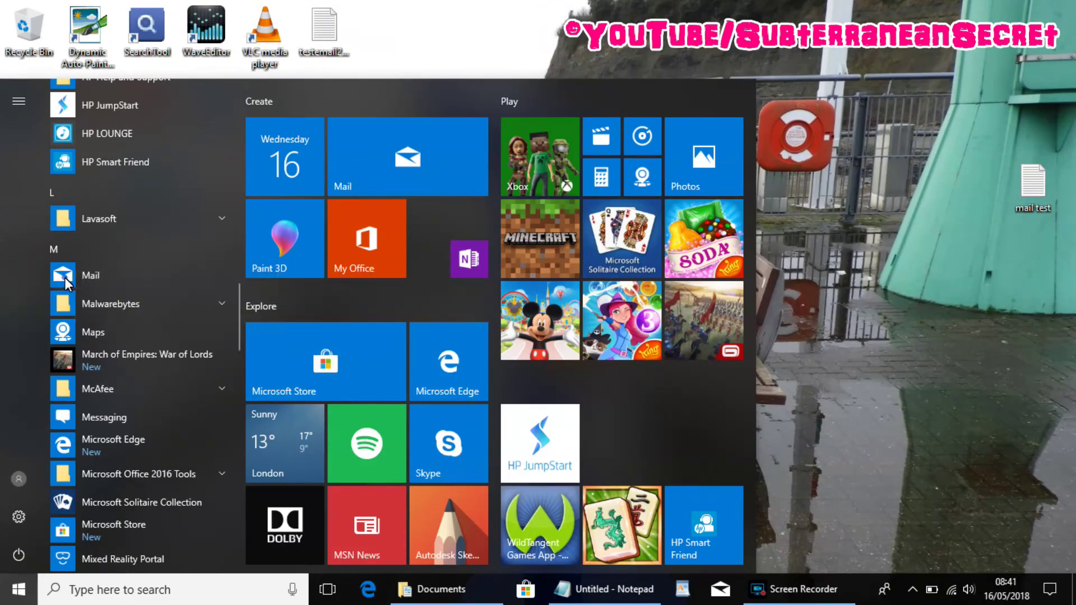
Launch Mail and go through Manage accounts > Add account > Advanced setup to Internet email.
{"action": "left_click", "coordinate": [65, 278]}
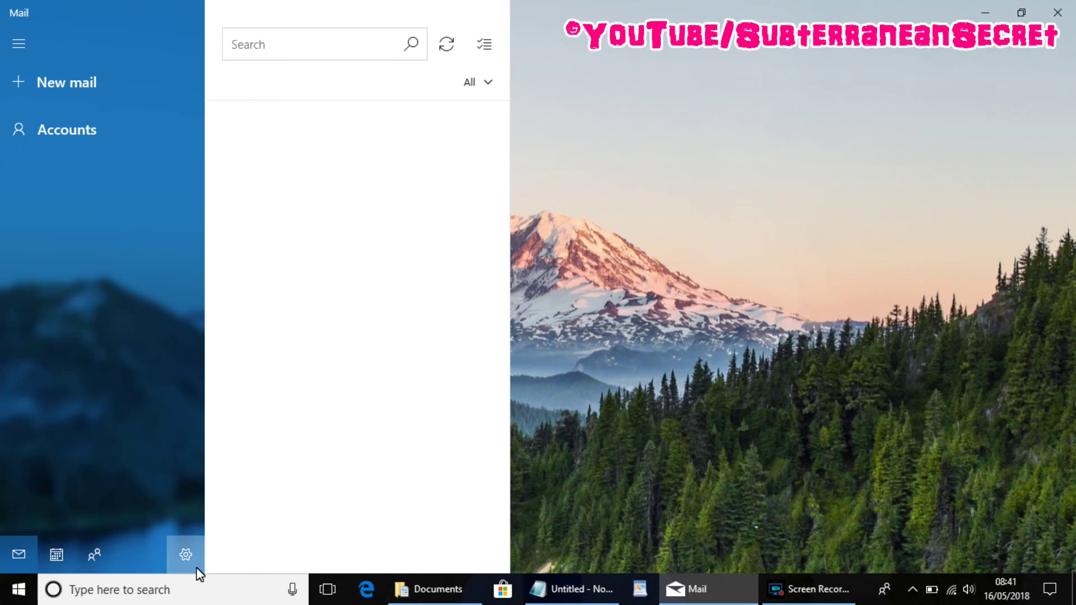
{"action": "left_click", "coordinate": [185, 553]}
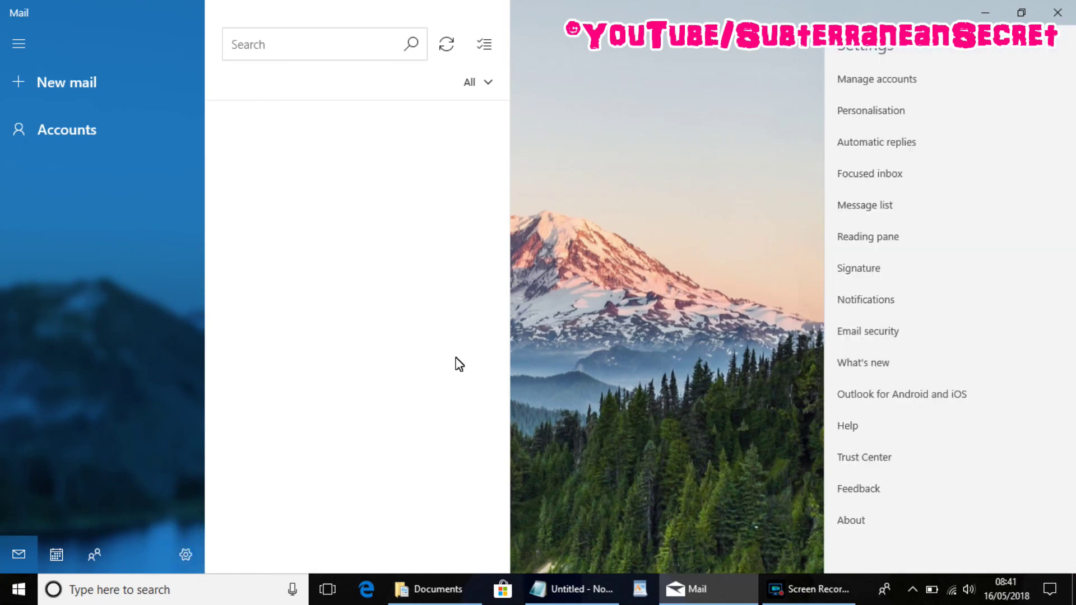
{"action": "left_click", "coordinate": [852, 82]}
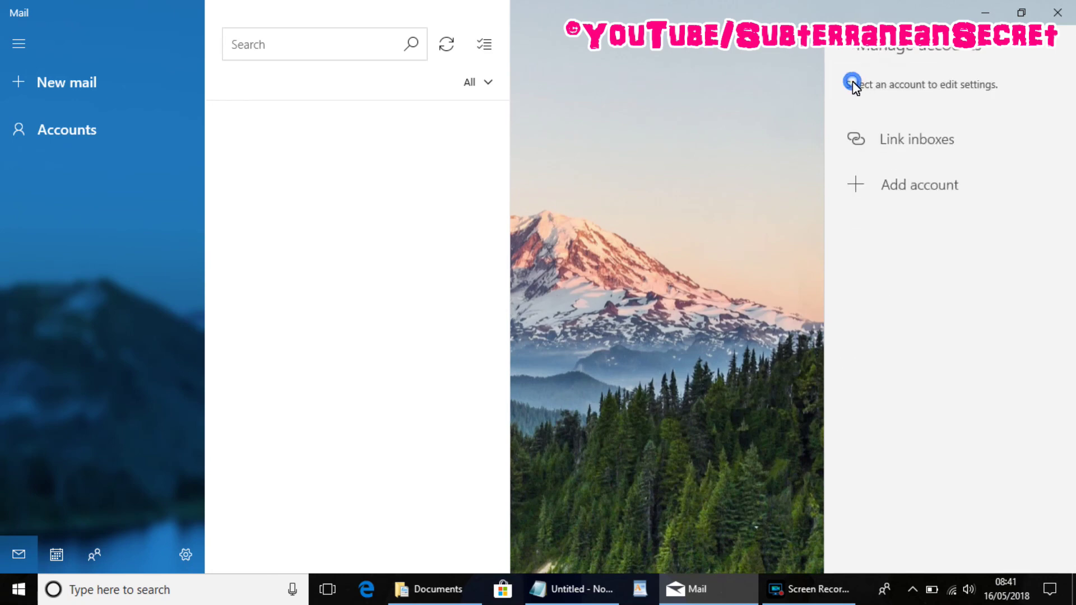
{"action": "left_click", "coordinate": [883, 191]}
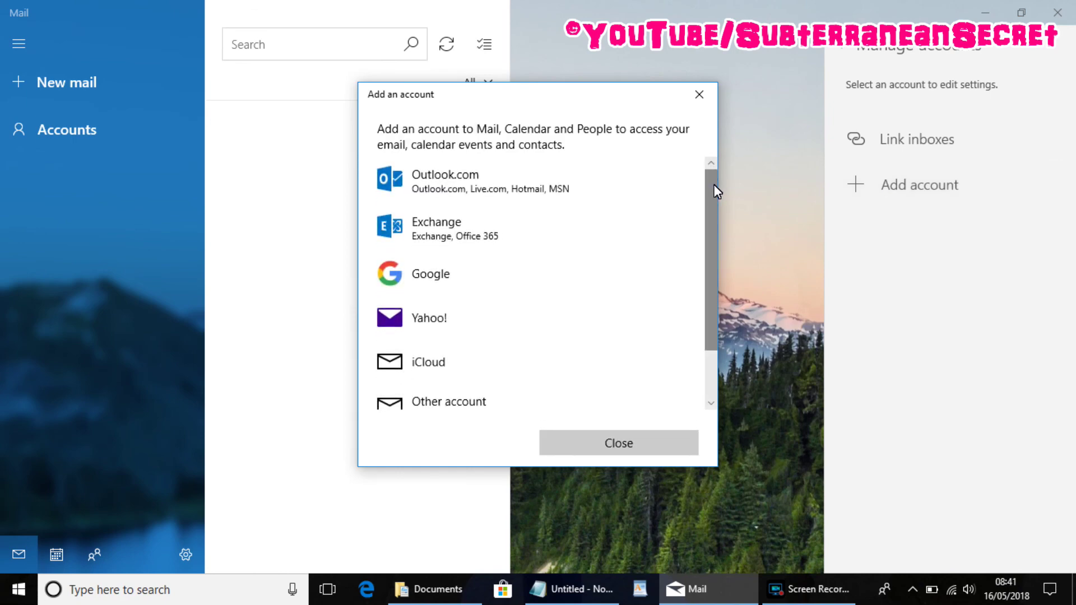
{"action": "left_click_drag", "start_coordinate": [714, 183], "coordinate": [719, 264]}
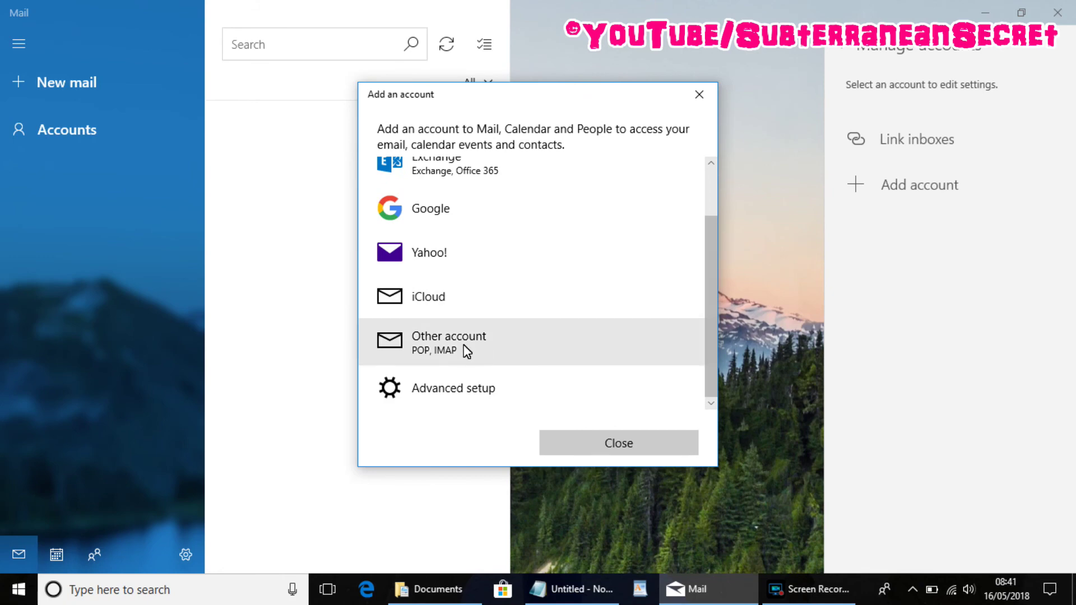
{"action": "left_click", "coordinate": [425, 390]}
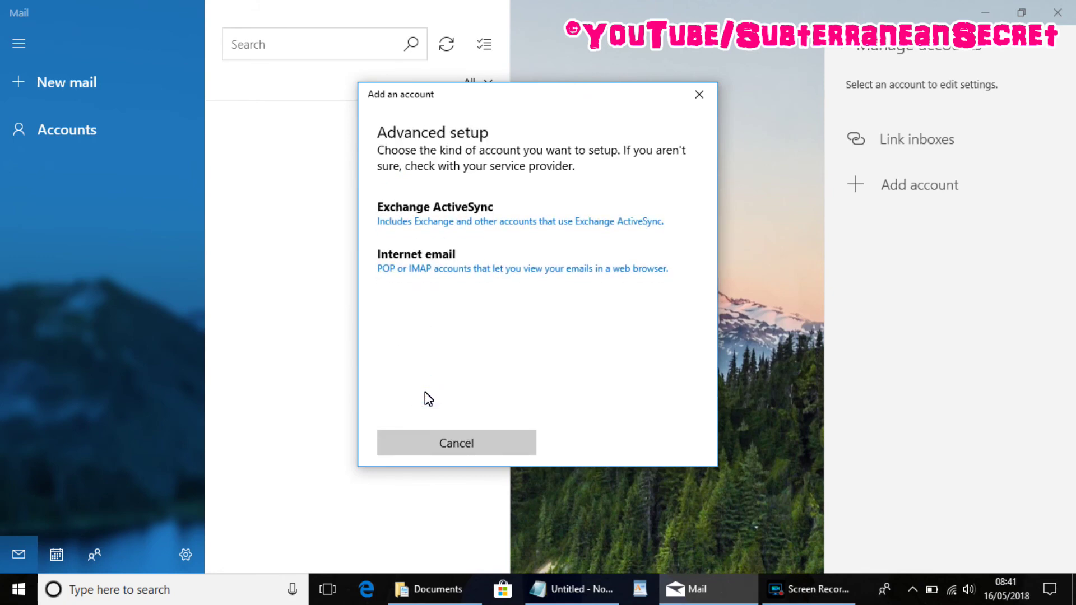
{"action": "left_click", "coordinate": [414, 271]}
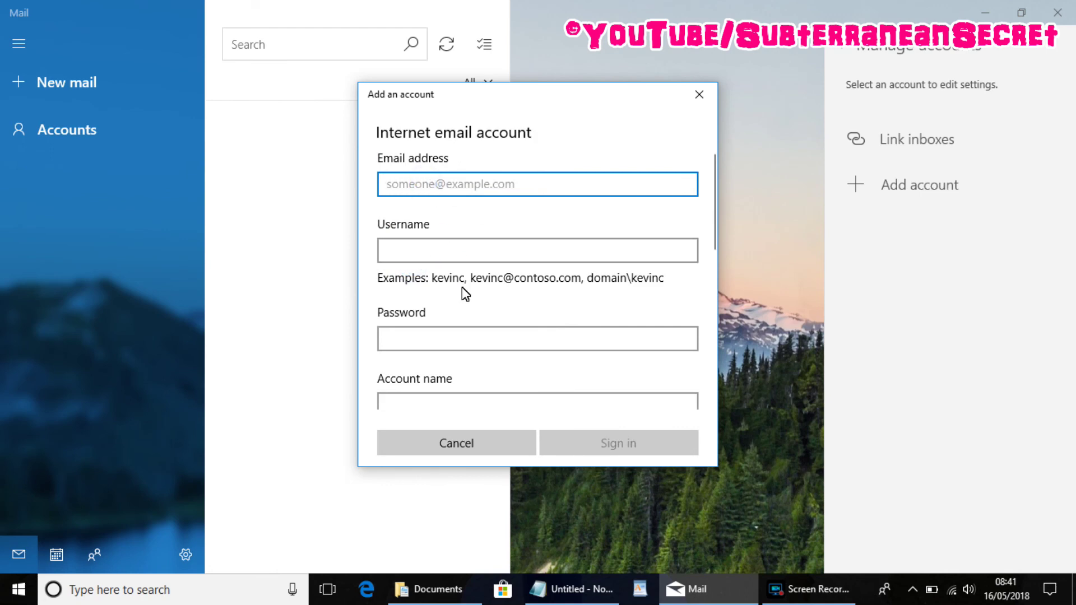
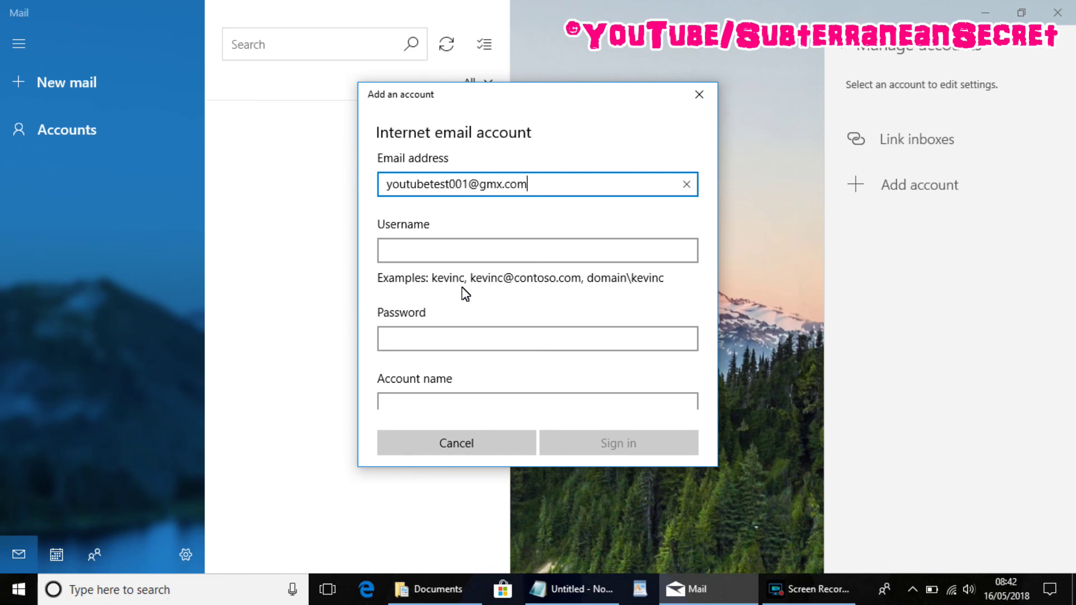
Enter the GMX e-mail address and copy it into the Username field.
{"action": "left_click_drag", "start_coordinate": [537, 187], "coordinate": [365, 192]}
{"action": "right_click", "coordinate": [449, 188]}
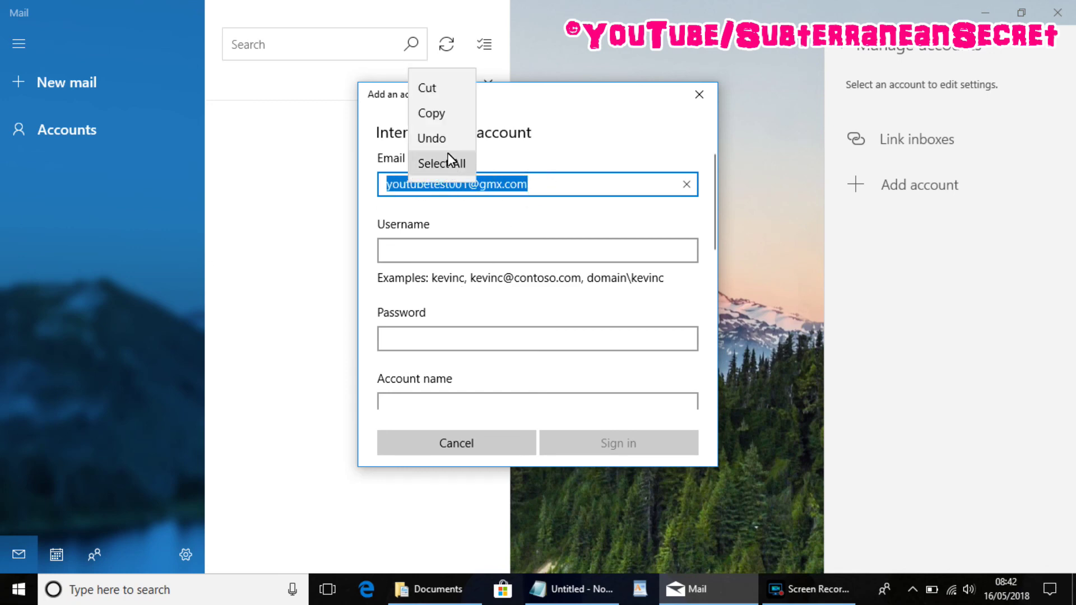
{"action": "left_click", "coordinate": [443, 111]}
{"action": "left_click", "coordinate": [431, 252]}
{"action": "right_click", "coordinate": [431, 252]}
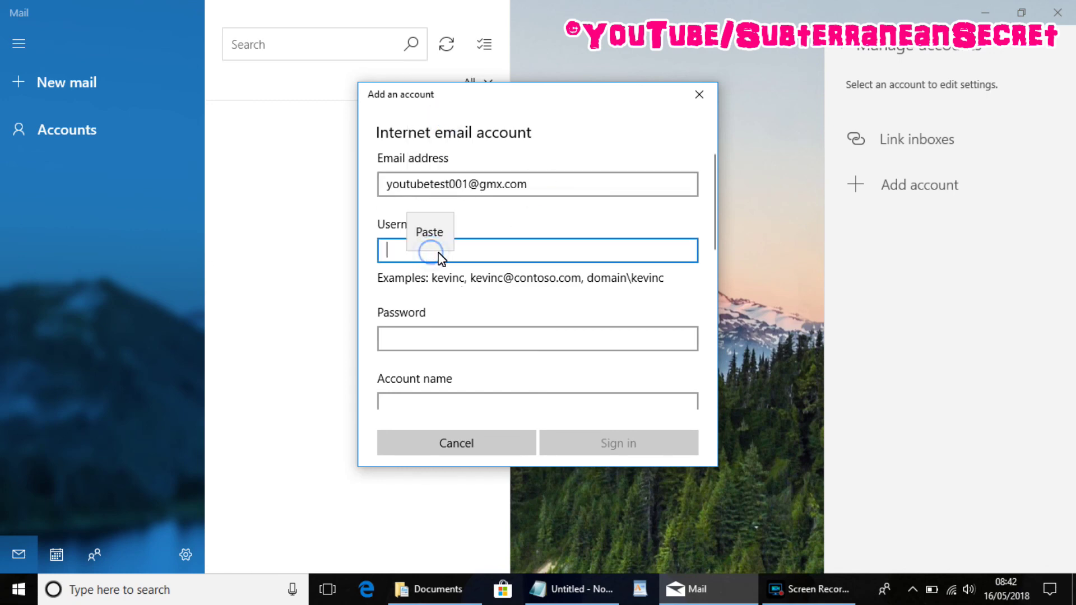
{"action": "left_click", "coordinate": [443, 230]}
Enter the account password, account name GMX and your sender display name.
{"action": "left_click", "coordinate": [424, 334]}
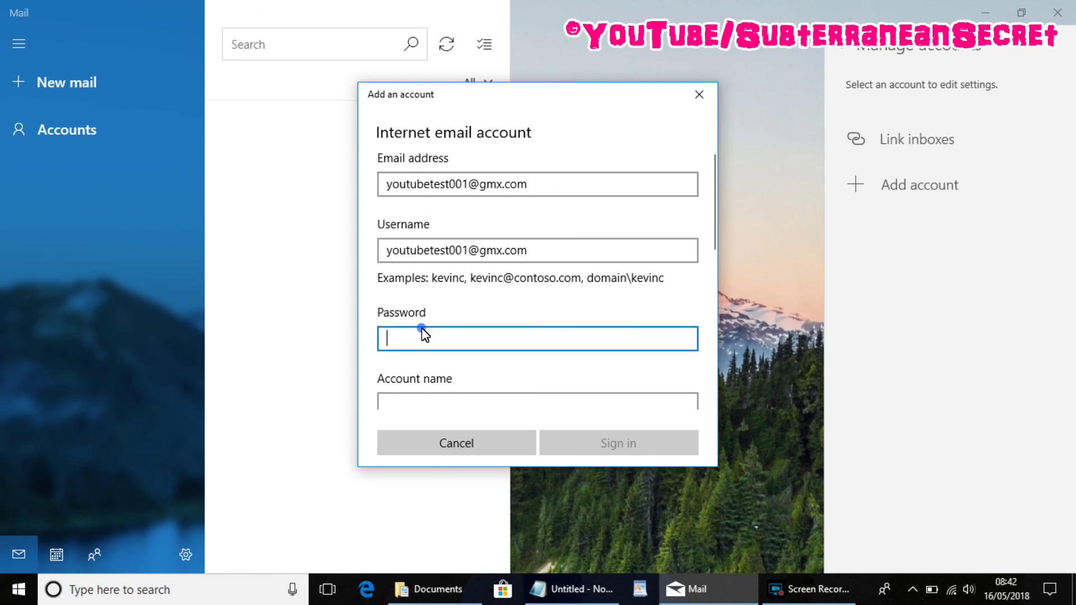
{"action": "type", "text": "••••••••••"}
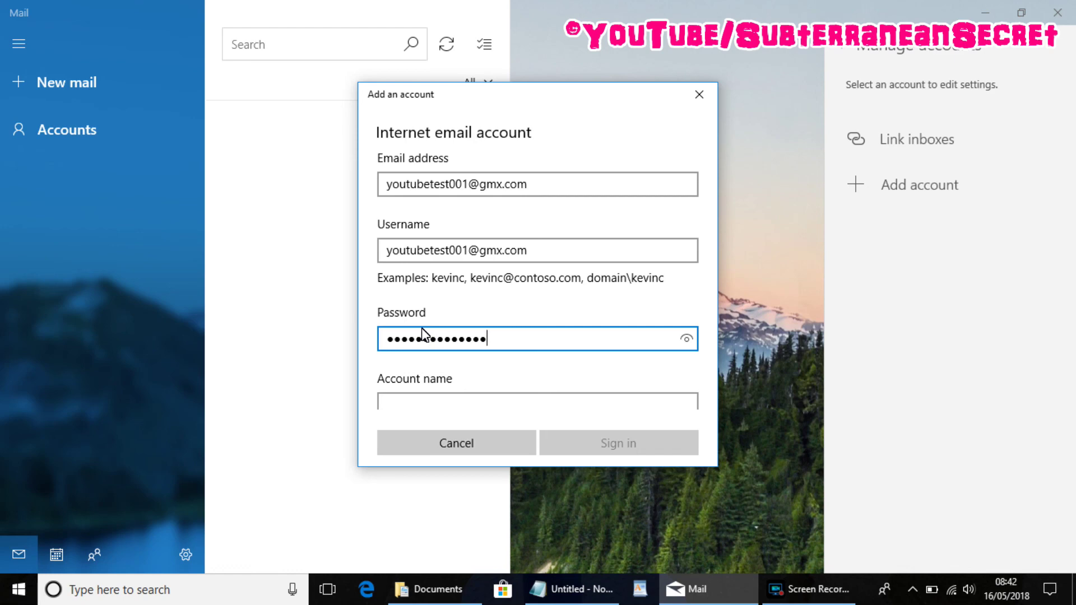
{"action": "scroll", "coordinate": [714, 187], "scroll_direction": "down", "scroll_amount": 3}
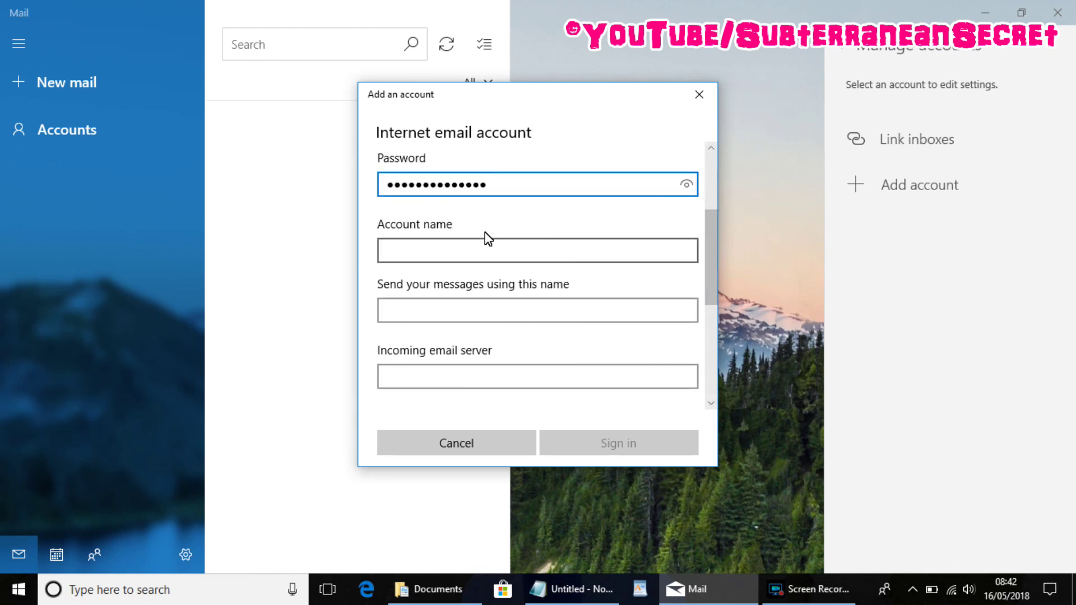
{"action": "left_click", "coordinate": [474, 250]}
{"action": "type", "text": "GMX"}
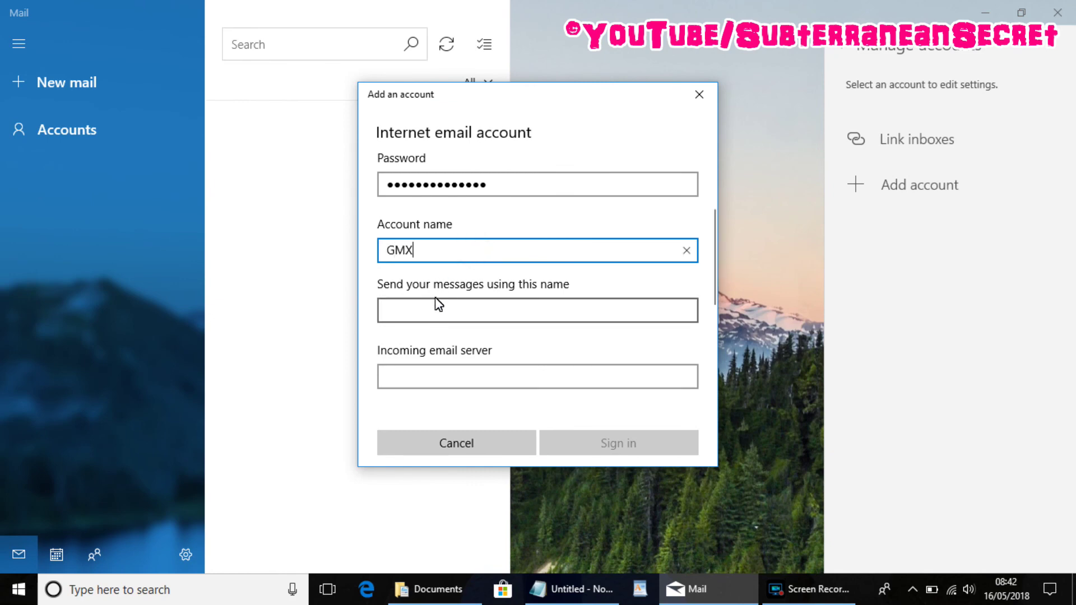
{"action": "left_click", "coordinate": [426, 308]}
{"action": "type", "text": "J"}
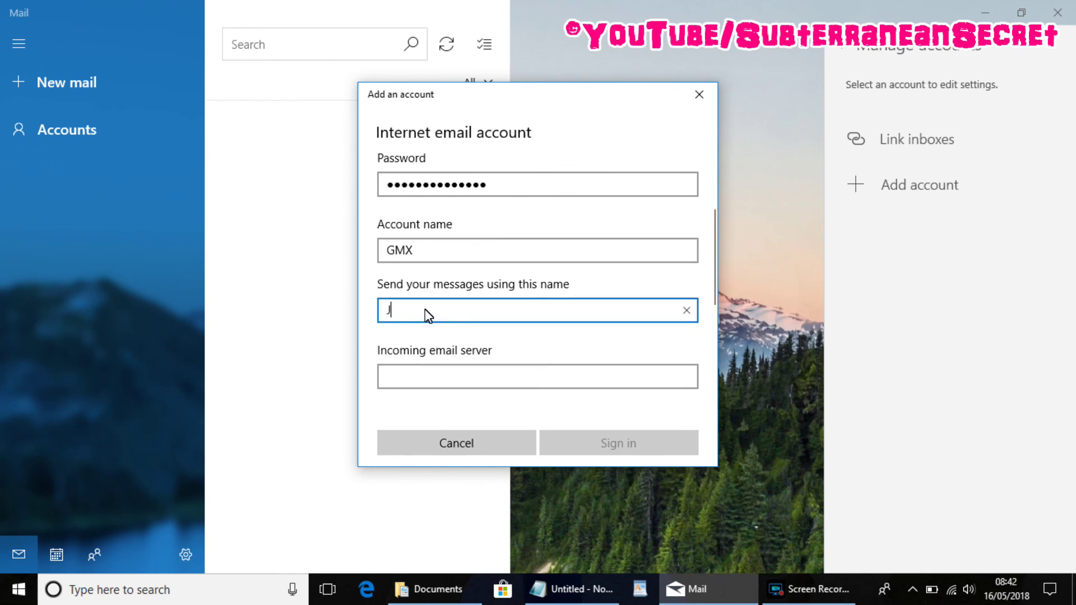
{"action": "type", "text": "ohn"}
{"action": "left_click_drag", "start_coordinate": [710, 253], "coordinate": [717, 304]}
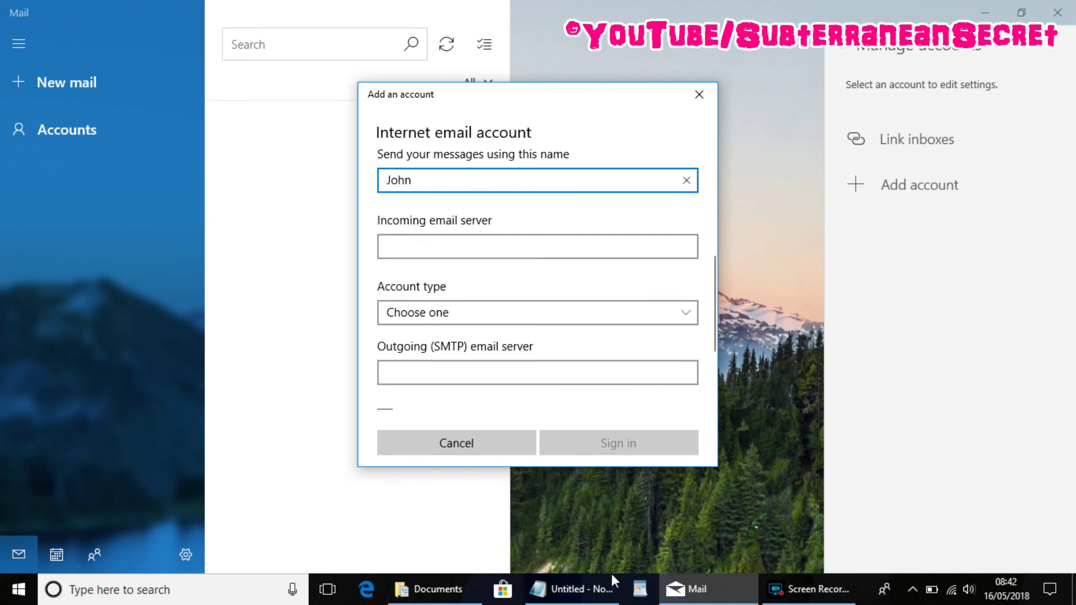
{"action": "left_click", "coordinate": [582, 588]}
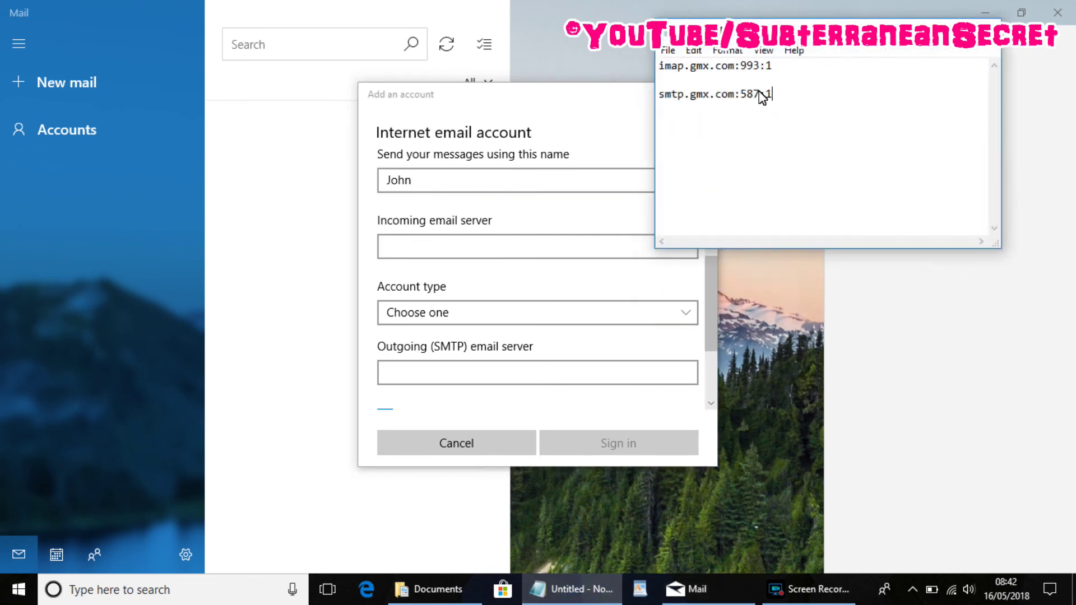
Paste imap.gmx.com:993:1 as the incoming server and choose IMAP4 as account type.
{"action": "left_click_drag", "start_coordinate": [784, 69], "coordinate": [657, 68]}
{"action": "right_click", "coordinate": [690, 78]}
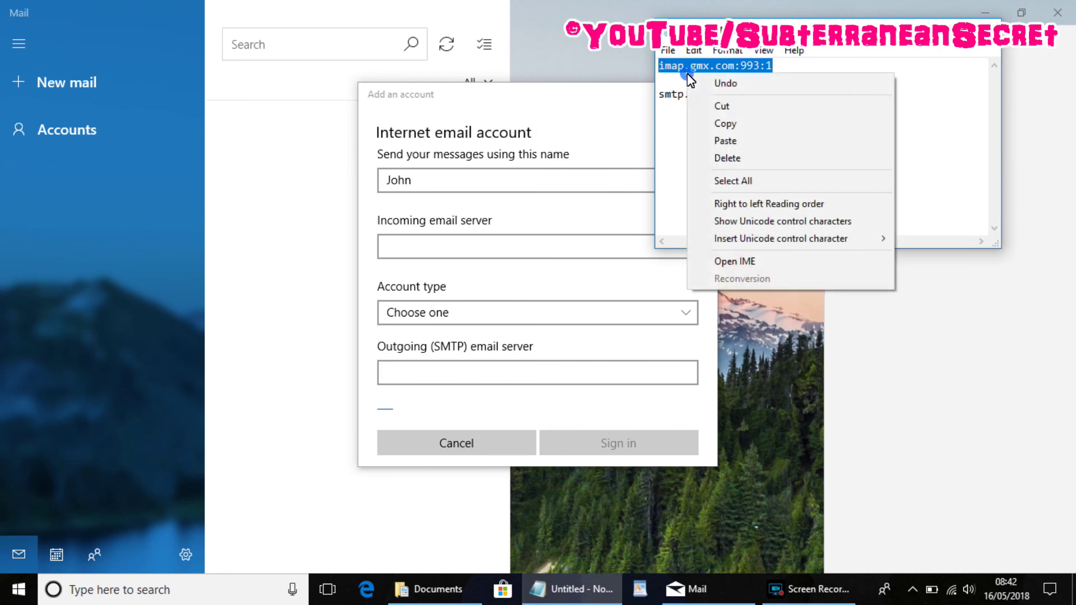
{"action": "left_click", "coordinate": [740, 126]}
{"action": "left_click", "coordinate": [414, 247]}
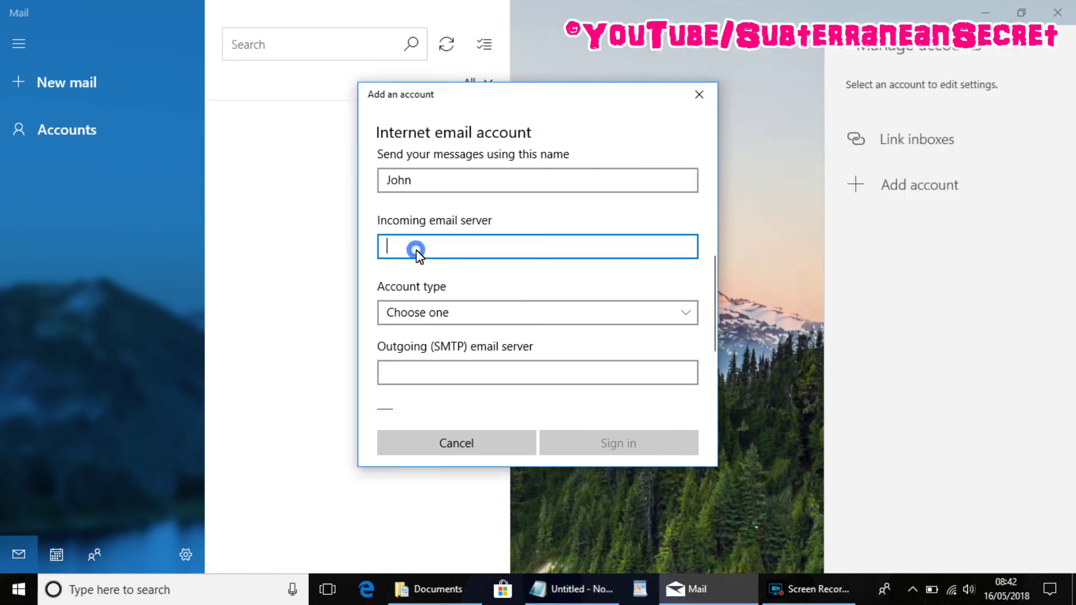
{"action": "right_click", "coordinate": [415, 244]}
{"action": "left_click", "coordinate": [424, 241]}
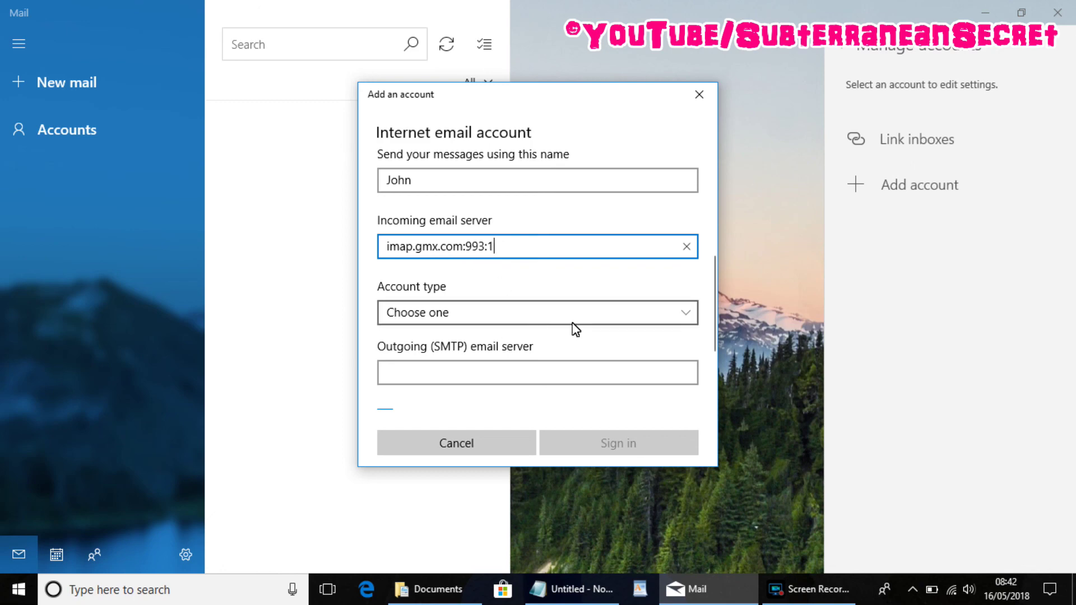
{"action": "left_click", "coordinate": [510, 315]}
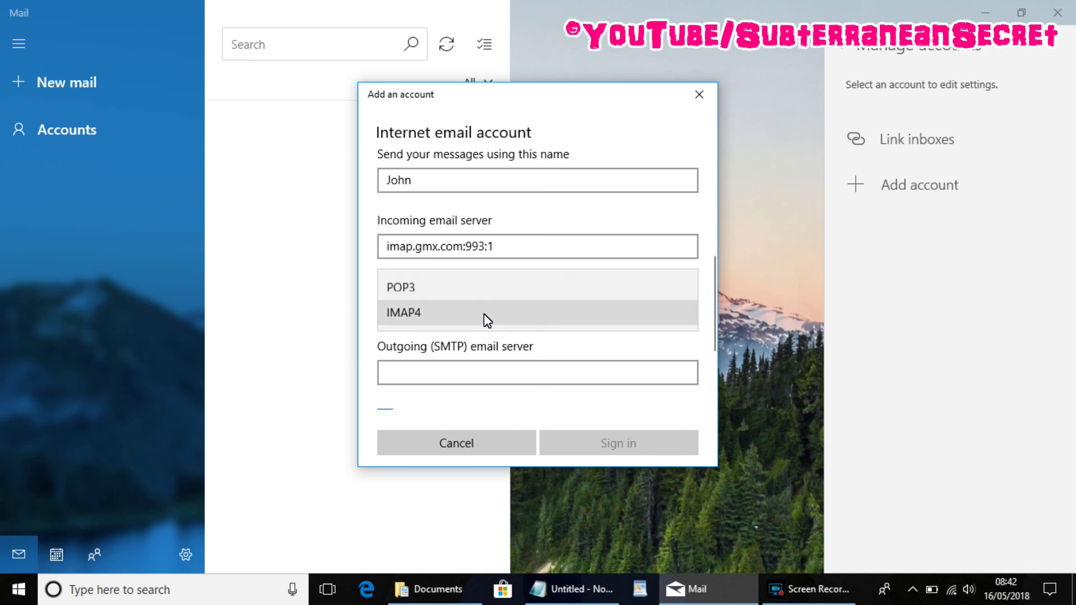
{"action": "left_click", "coordinate": [483, 313]}
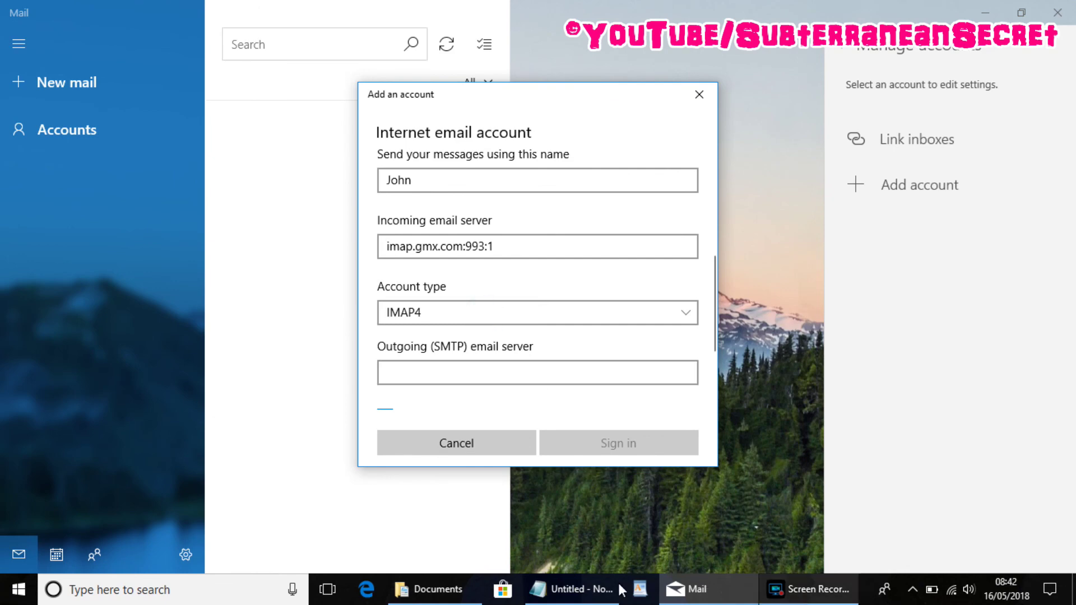
Copy smtp.gmx.com:587:1 from Notepad into the outgoing SMTP server field.
{"action": "mouse_move", "coordinate": [579, 602]}
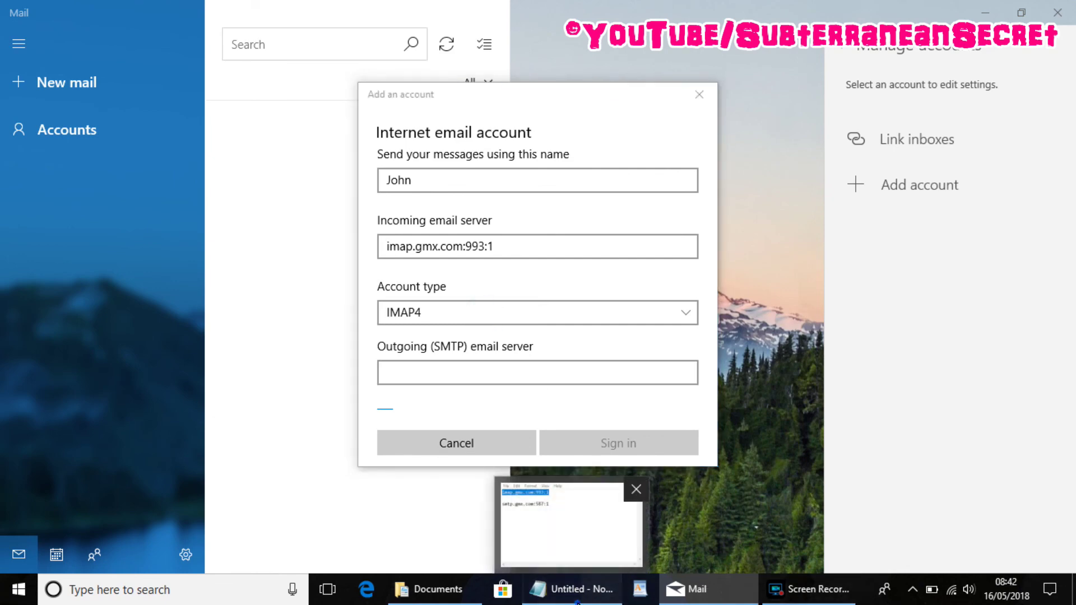
{"action": "left_click", "coordinate": [579, 602]}
{"action": "left_click", "coordinate": [783, 101]}
{"action": "left_click_drag", "start_coordinate": [783, 99], "coordinate": [648, 102]}
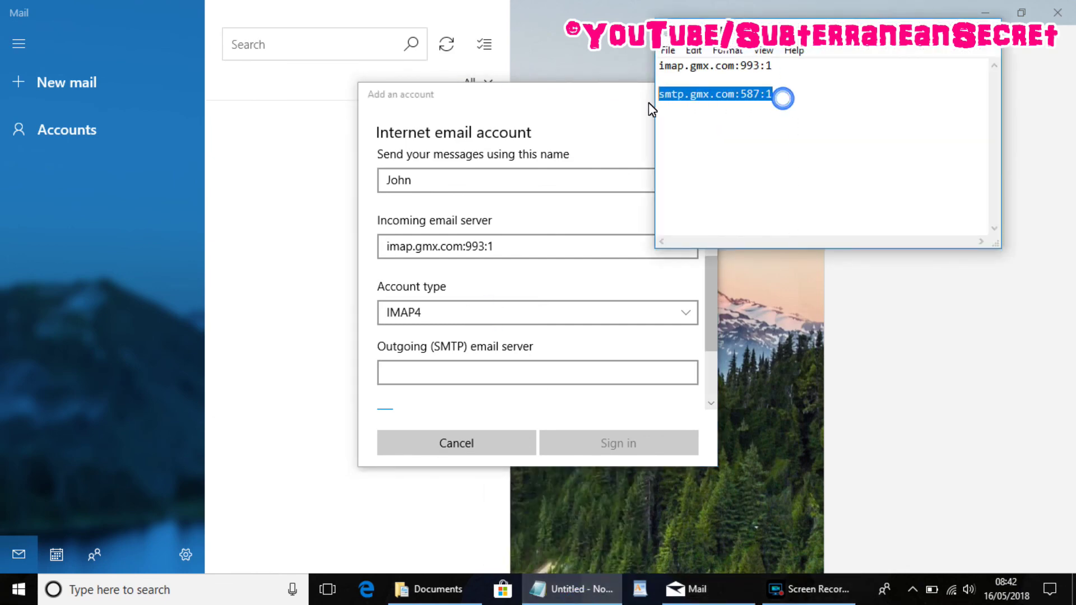
{"action": "right_click", "coordinate": [700, 105]}
{"action": "left_click", "coordinate": [740, 155]}
{"action": "left_click", "coordinate": [472, 374]}
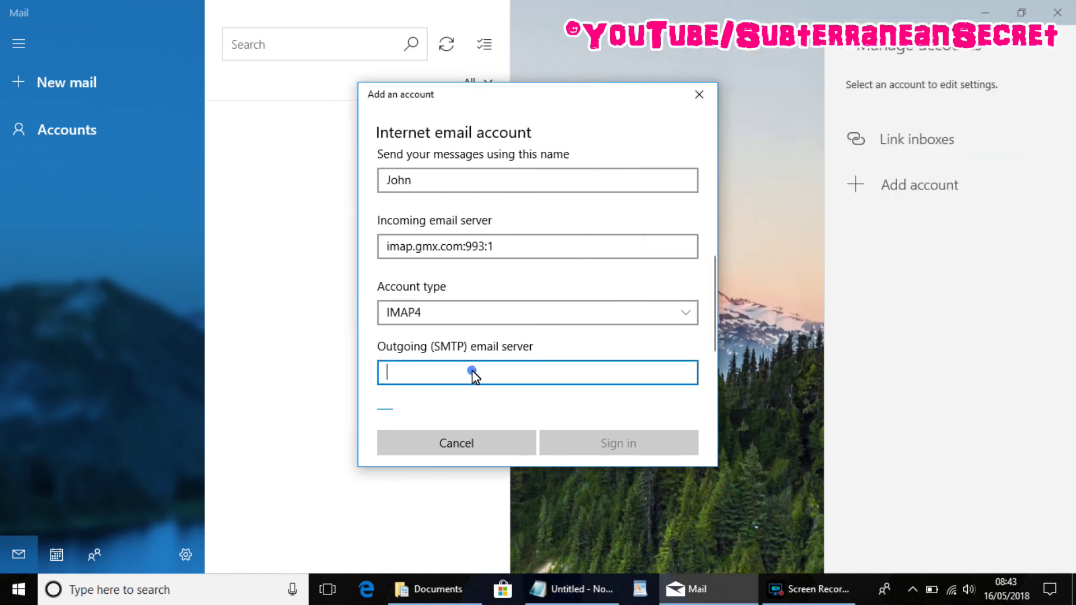
{"action": "right_click", "coordinate": [473, 374]}
{"action": "left_click", "coordinate": [476, 353]}
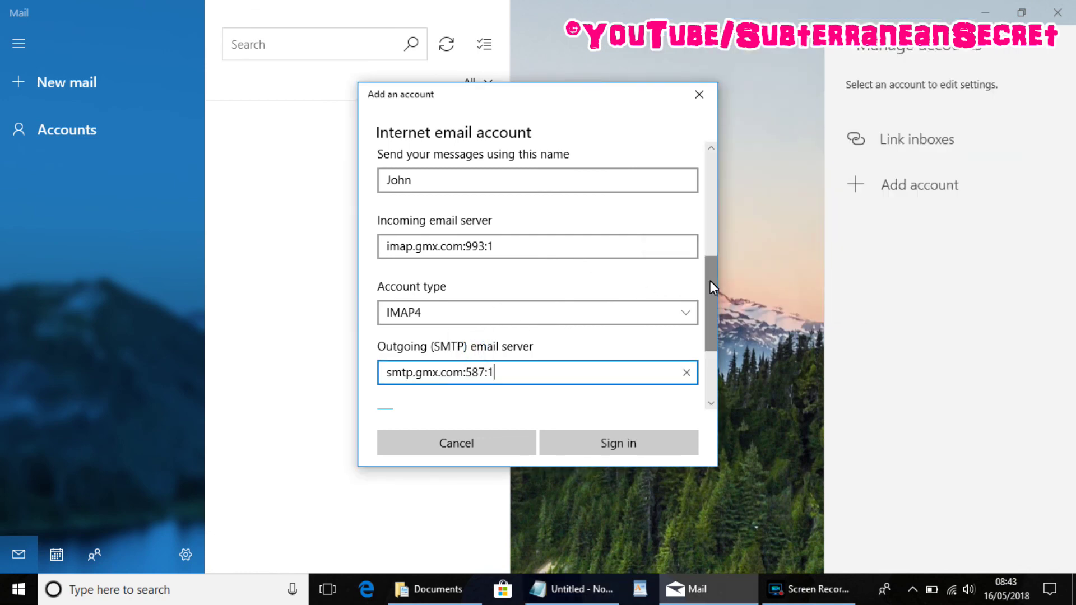
{"action": "left_click_drag", "start_coordinate": [711, 287], "coordinate": [712, 317]}
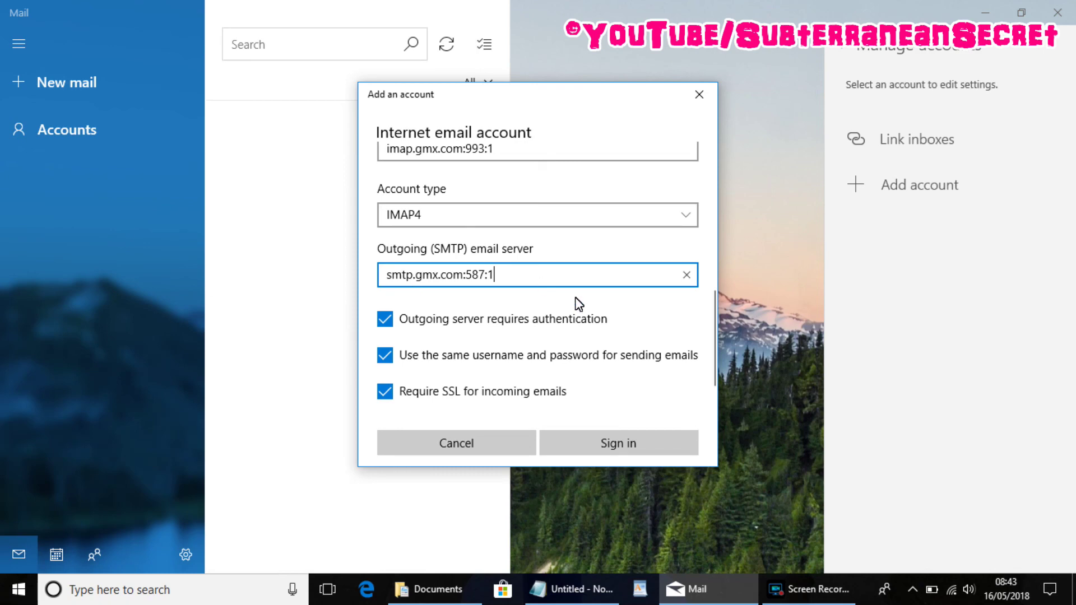
{"action": "scroll", "coordinate": [711, 326], "scroll_direction": "down", "scroll_amount": 1}
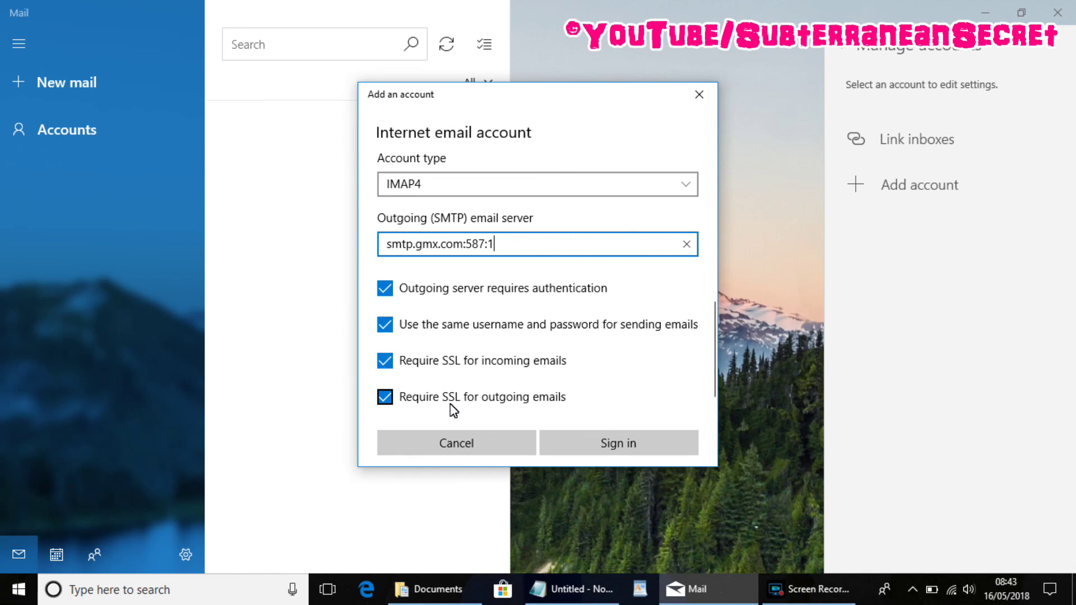
{"action": "left_click", "coordinate": [620, 447]}
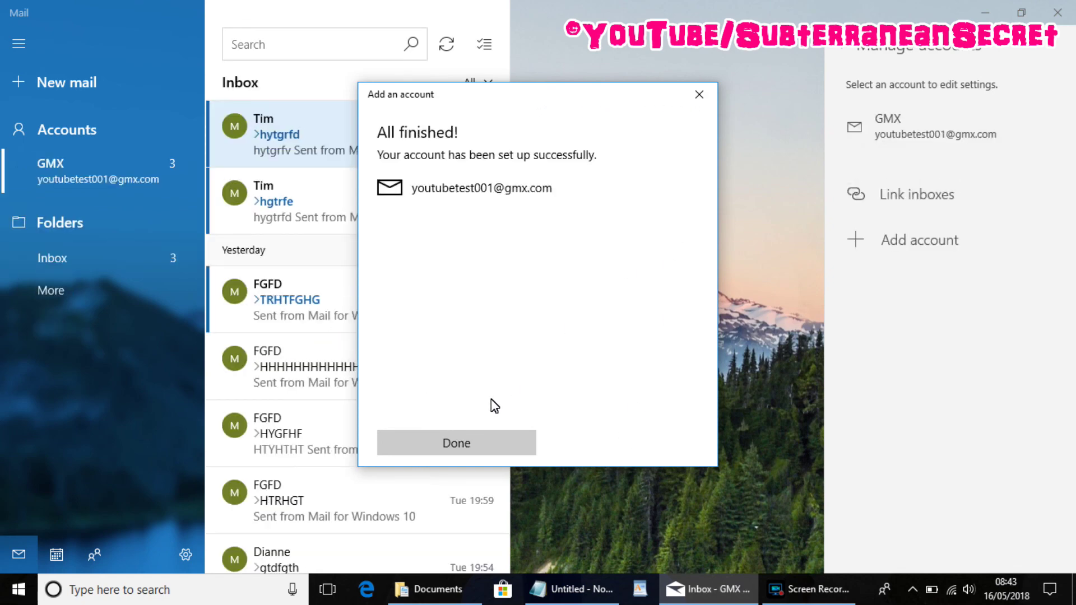
Dismiss the 'All finished!' confirmation with Done to reveal the GMX inbox.
{"action": "left_click", "coordinate": [469, 444]}
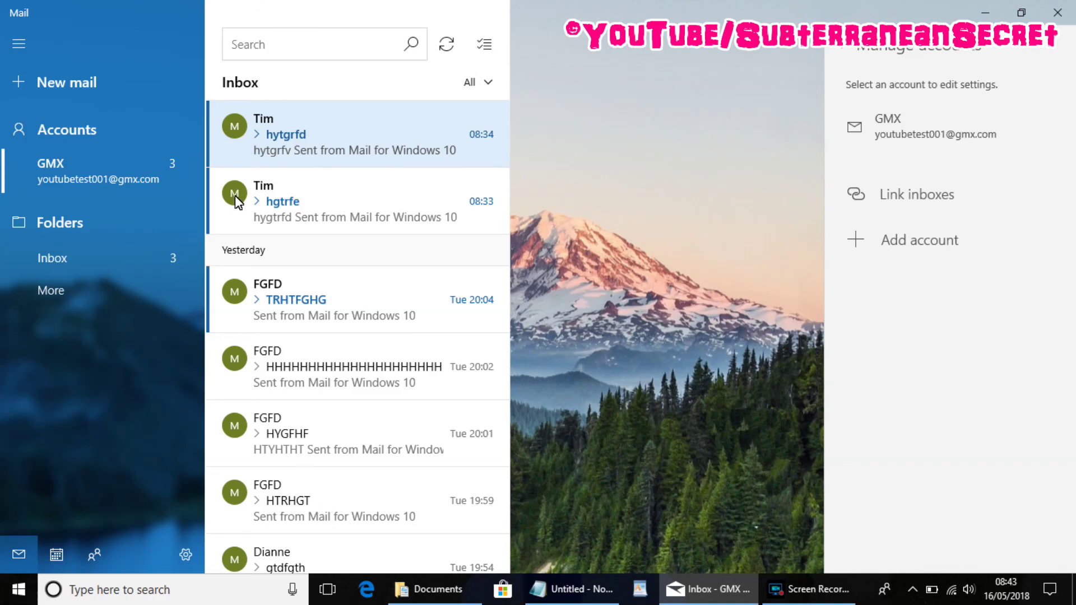
{"action": "left_click", "coordinate": [56, 80]}
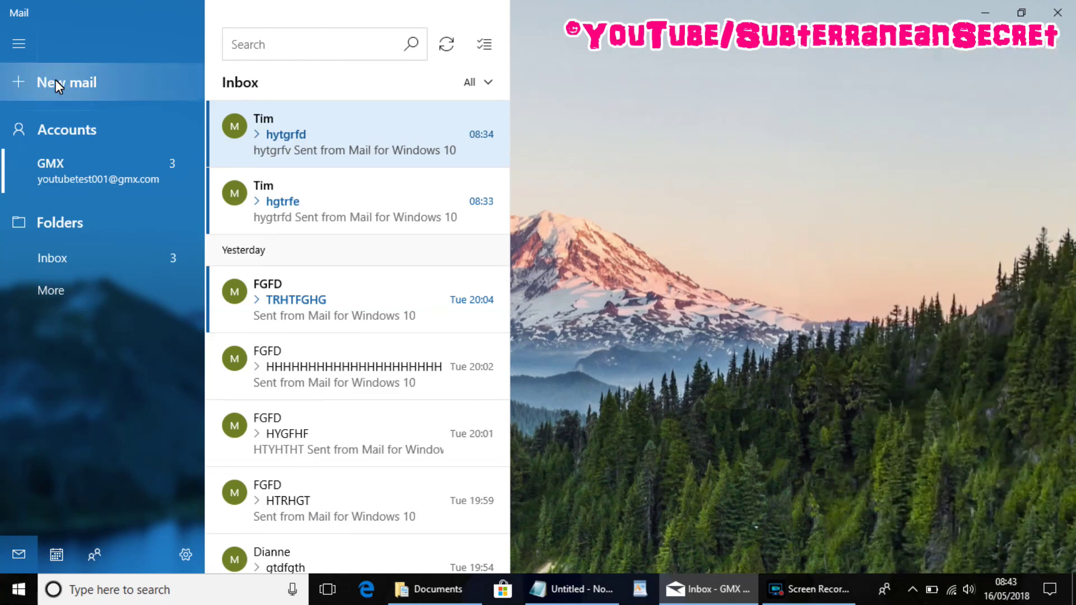
Send a test email to the account's own address with subject 'rthgtrhtr' and body 'yhtr'.
{"action": "left_click", "coordinate": [56, 80]}
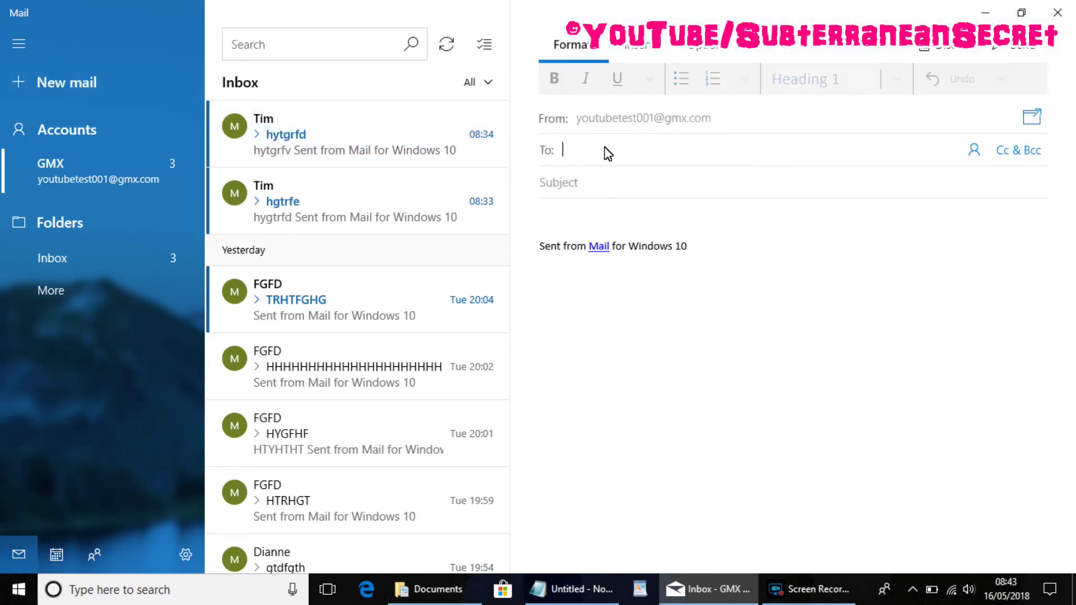
{"action": "type", "text": "y"}
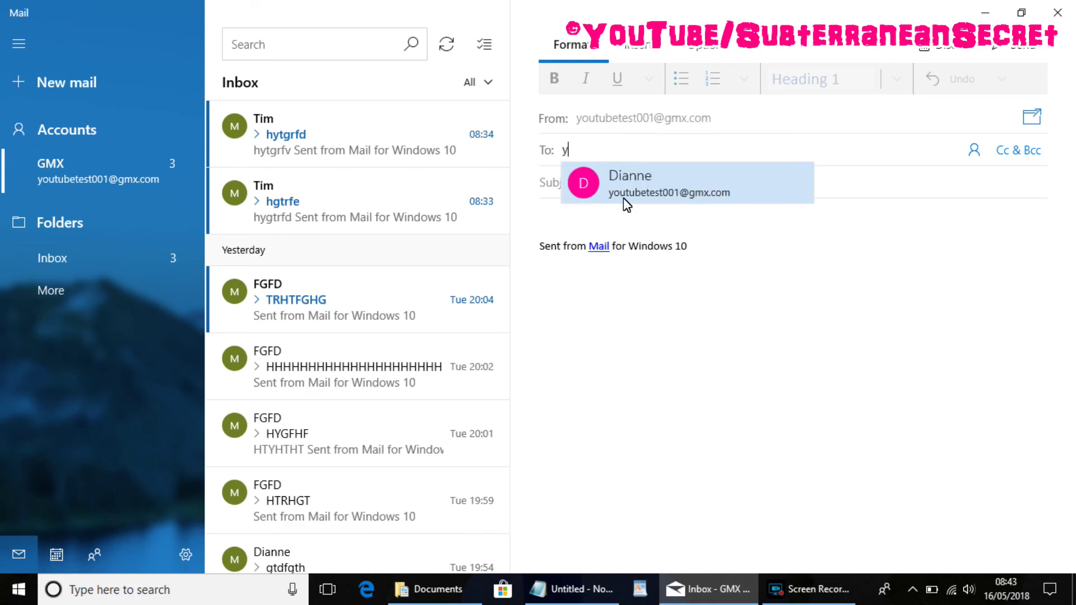
{"action": "left_click", "coordinate": [622, 195]}
{"action": "type", "text": "rthgtrhtr"}
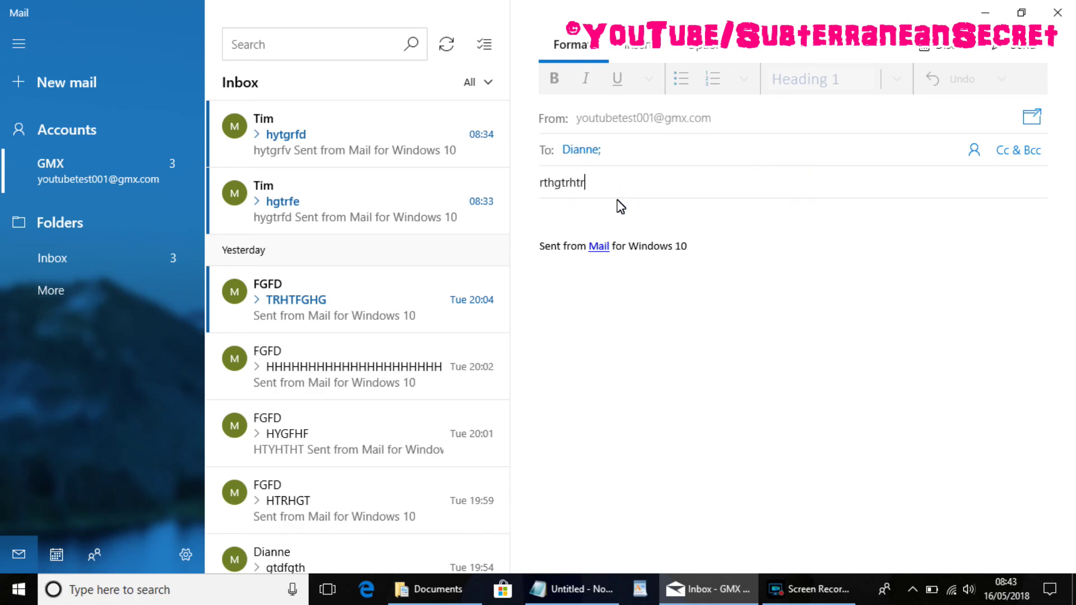
{"action": "left_click", "coordinate": [615, 213]}
{"action": "type", "text": "yhtr"}
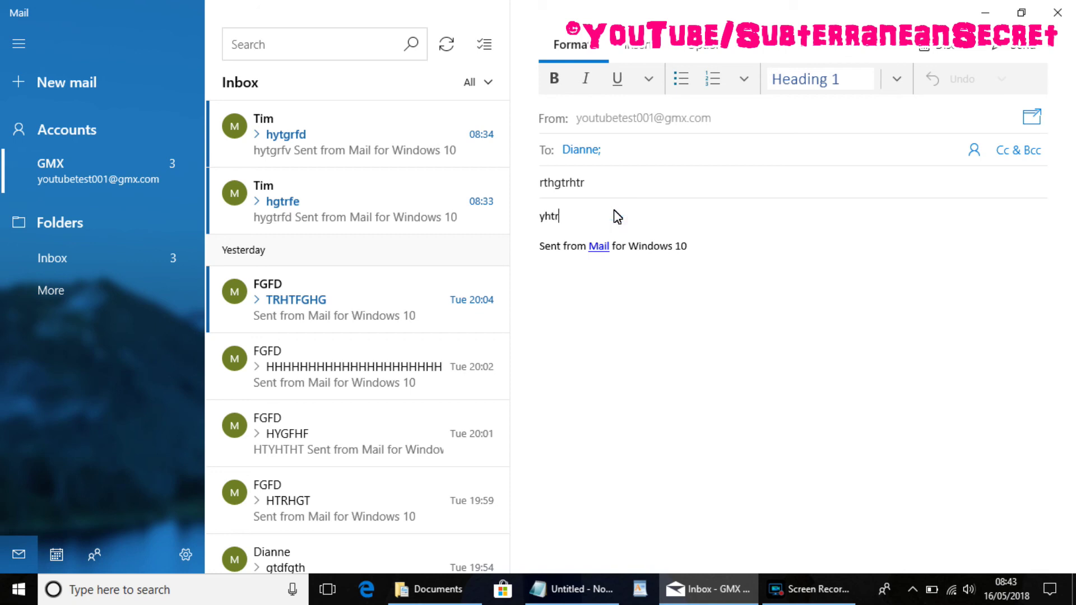
{"action": "left_click", "coordinate": [1017, 48]}
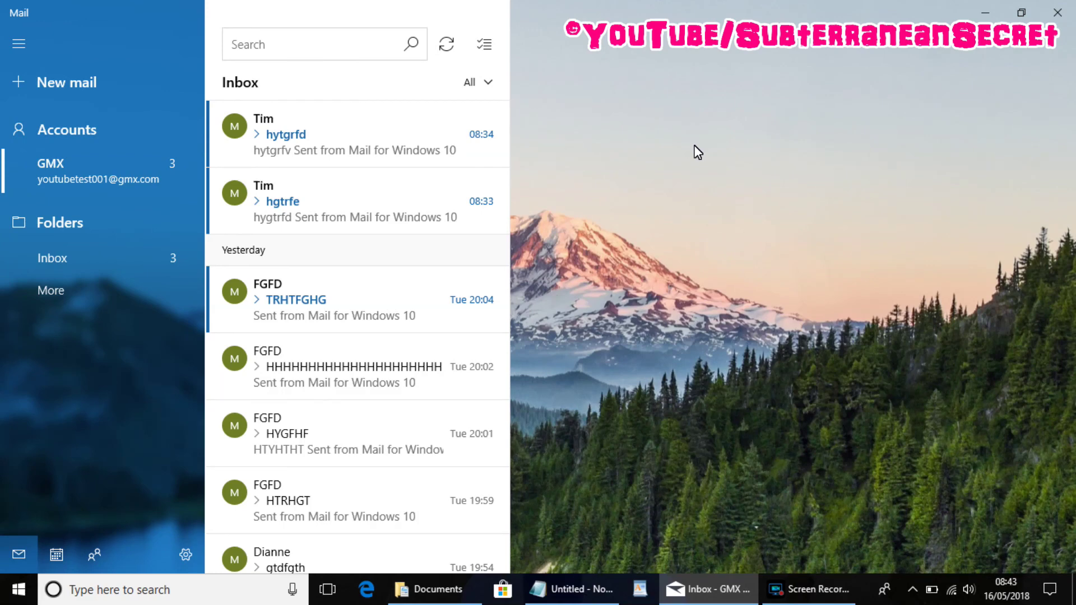
Sync the inbox, accept the untrusted smtp.gmx.com certificate, and sync again.
{"action": "left_click", "coordinate": [443, 49]}
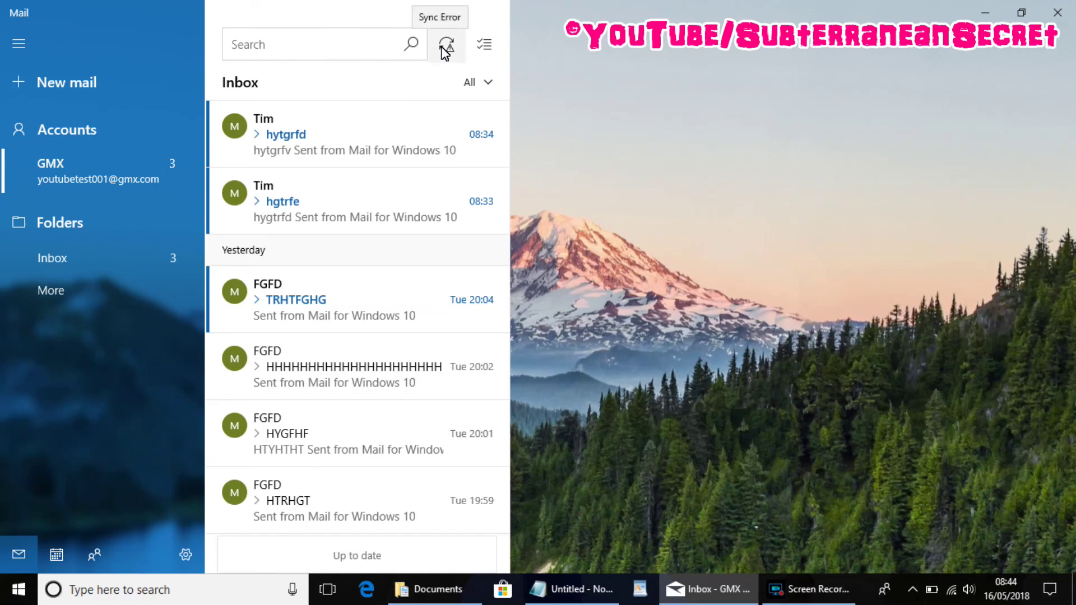
{"action": "left_click", "coordinate": [445, 49]}
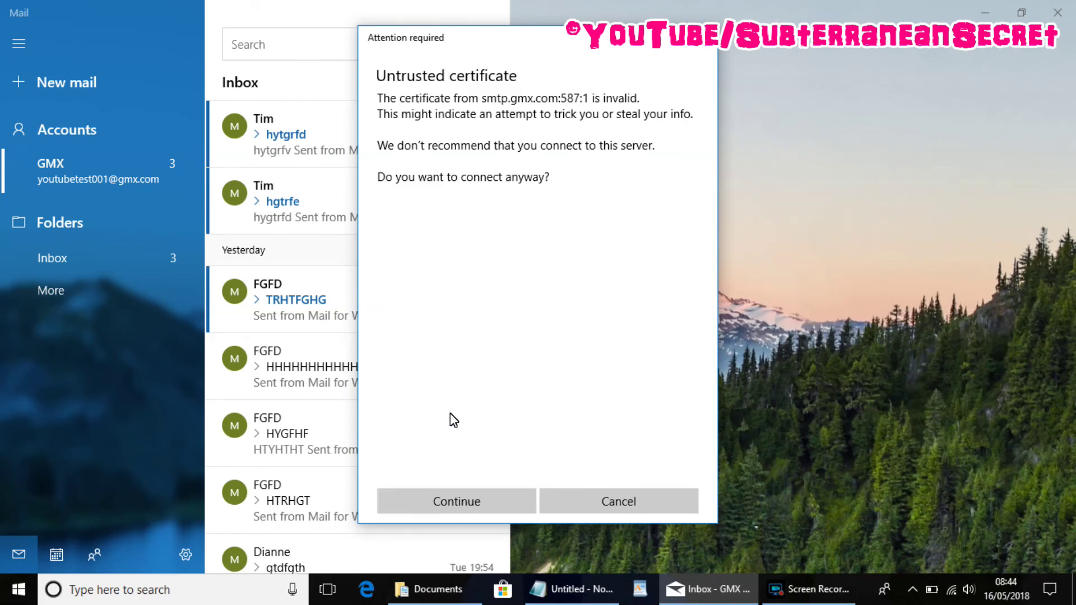
{"action": "left_click", "coordinate": [471, 502]}
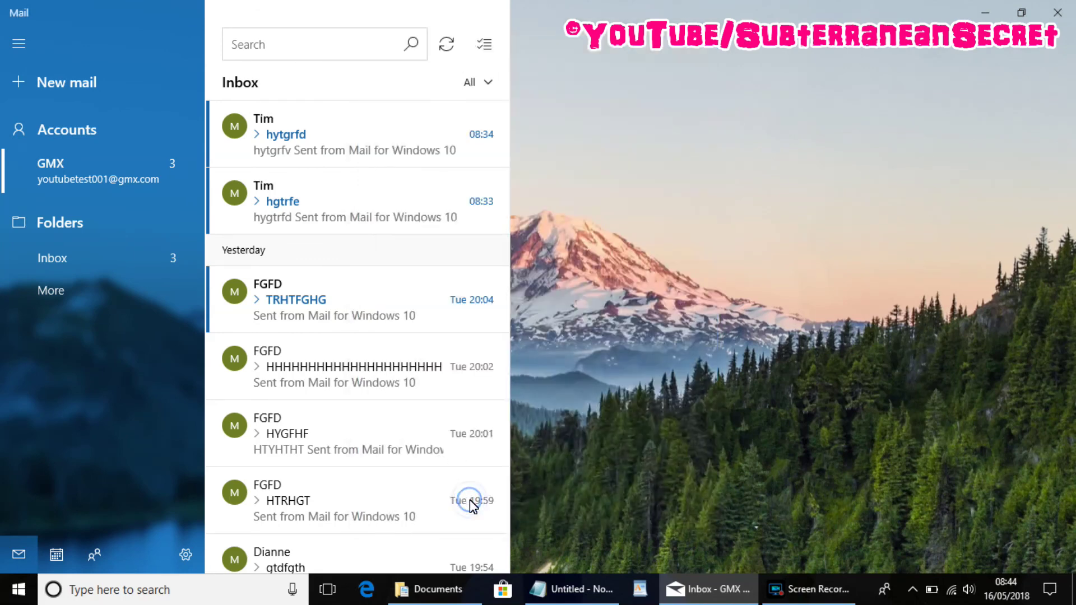
{"action": "left_click", "coordinate": [447, 46]}
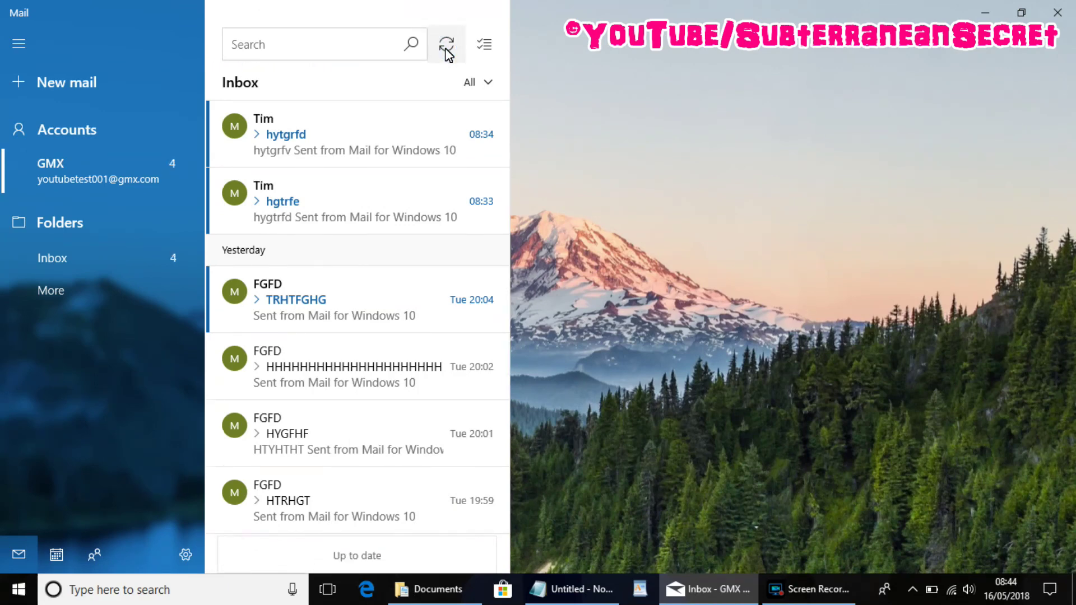